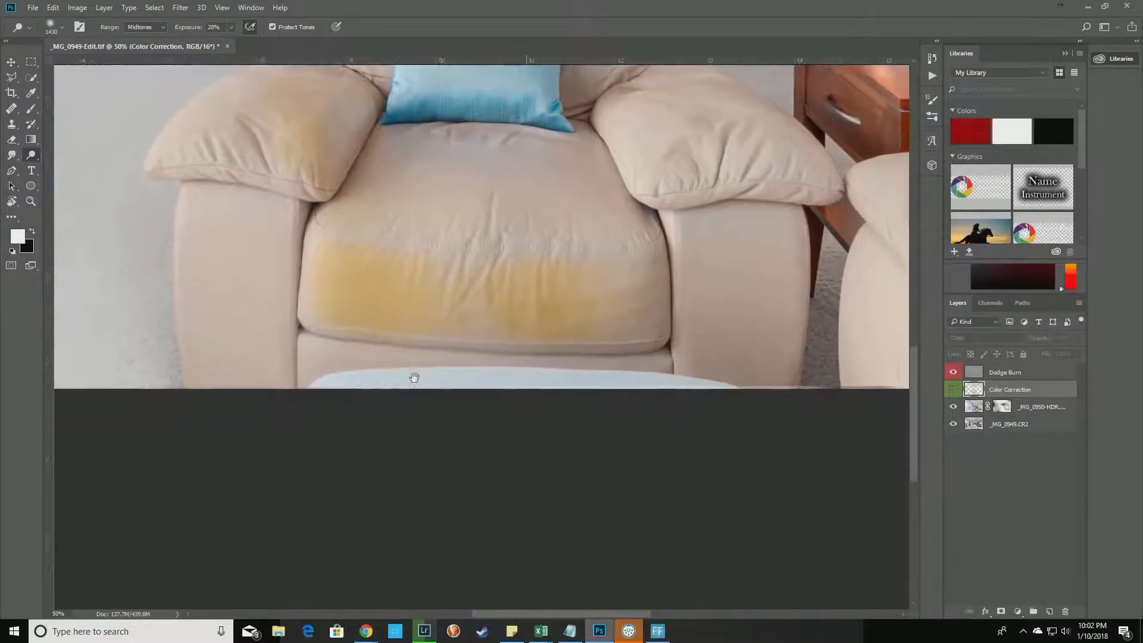
Pan across the photo to inspect the balcony, the armchair seat and the yellowish ceiling.
{"action": "left_click_drag", "start_coordinate": [154, 348], "coordinate": [719, 476]}
{"action": "left_click_drag", "start_coordinate": [338, 299], "coordinate": [338, 502]}
{"action": "left_click_drag", "start_coordinate": [438, 430], "coordinate": [329, 484]}
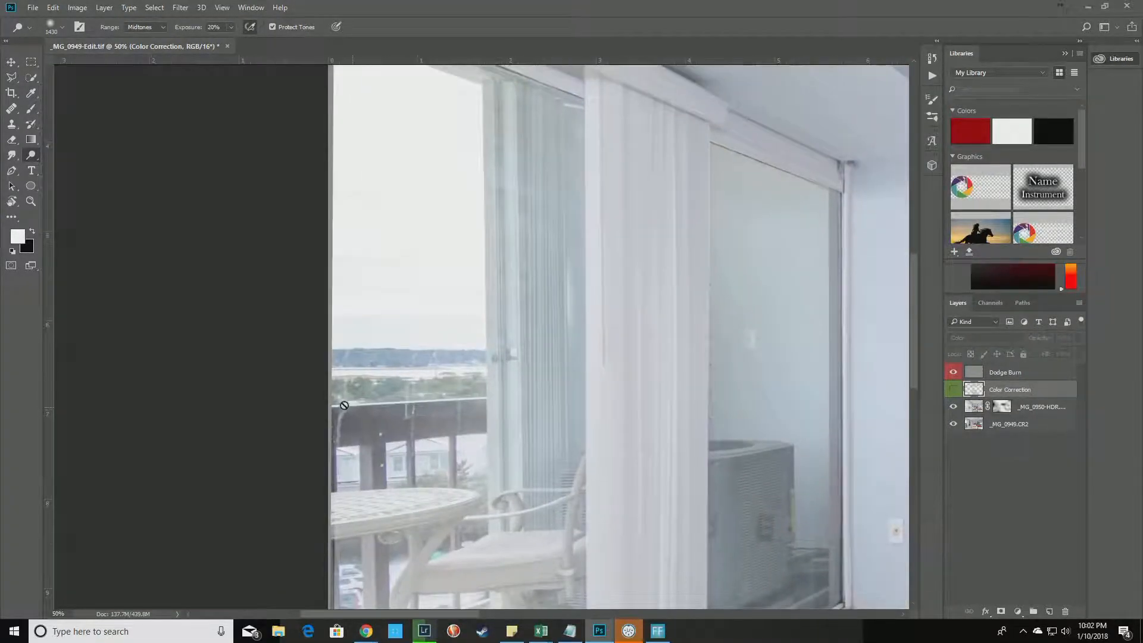
{"action": "left_click_drag", "start_coordinate": [569, 402], "coordinate": [571, 163]}
{"action": "left_click_drag", "start_coordinate": [366, 491], "coordinate": [411, 341]}
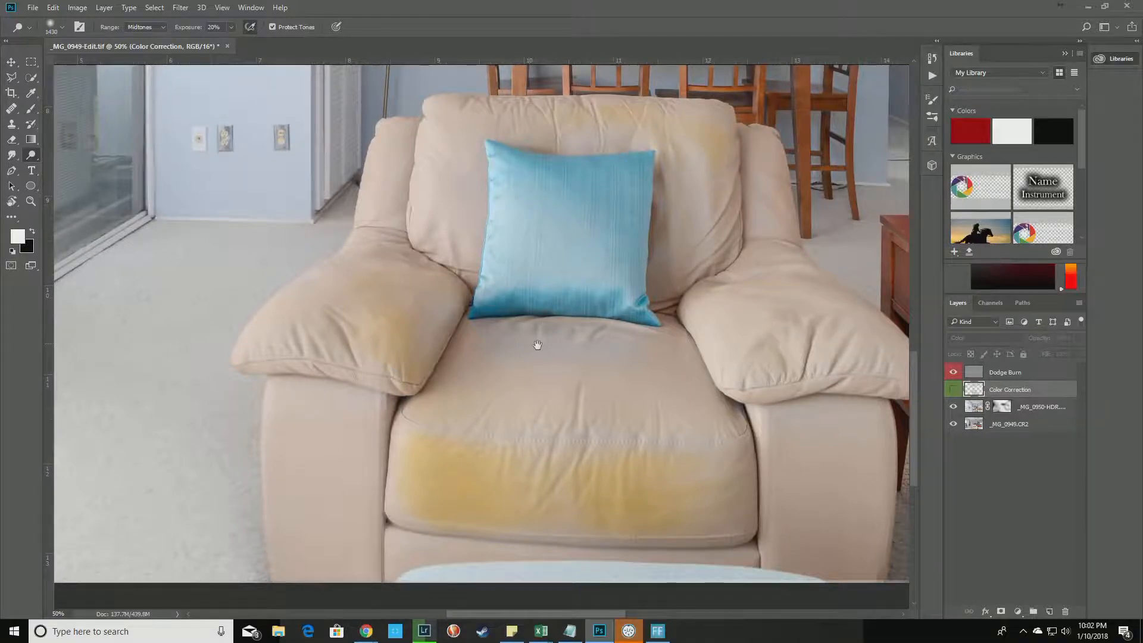
{"action": "left_click_drag", "start_coordinate": [597, 208], "coordinate": [553, 462]}
{"action": "left_click_drag", "start_coordinate": [536, 186], "coordinate": [472, 436]}
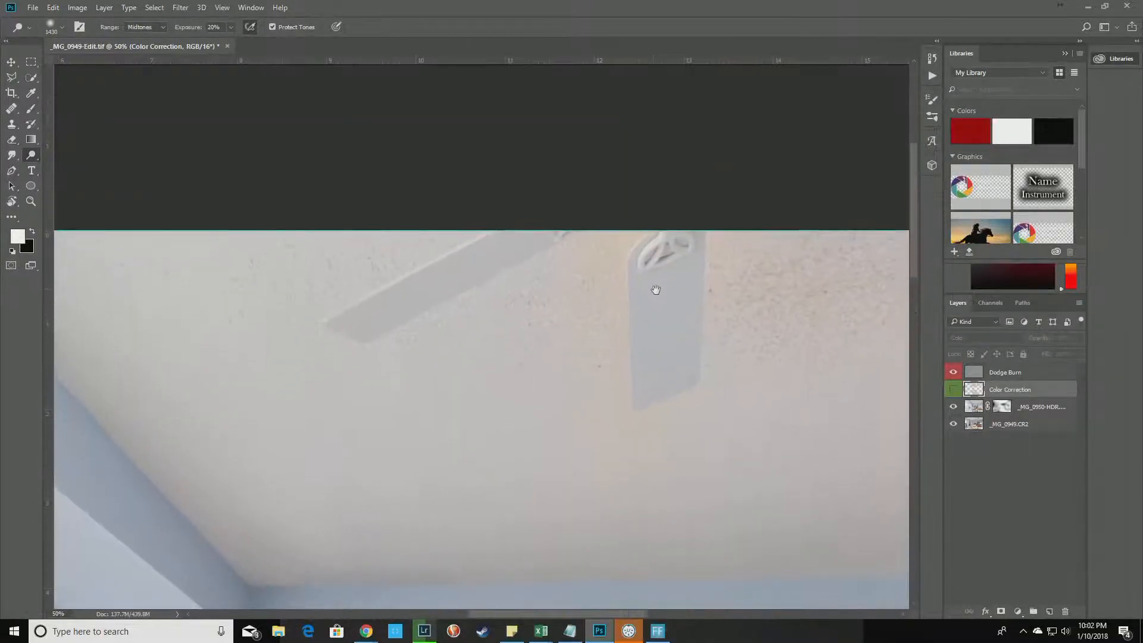
{"action": "mouse_move", "coordinate": [558, 304]}
{"action": "left_mouse_down"}
{"action": "mouse_move", "coordinate": [485, 331]}
{"action": "mouse_move", "coordinate": [331, 339]}
{"action": "mouse_move", "coordinate": [296, 296]}
{"action": "mouse_move", "coordinate": [231, 272]}
{"action": "mouse_move", "coordinate": [324, 270]}
{"action": "left_mouse_up"}
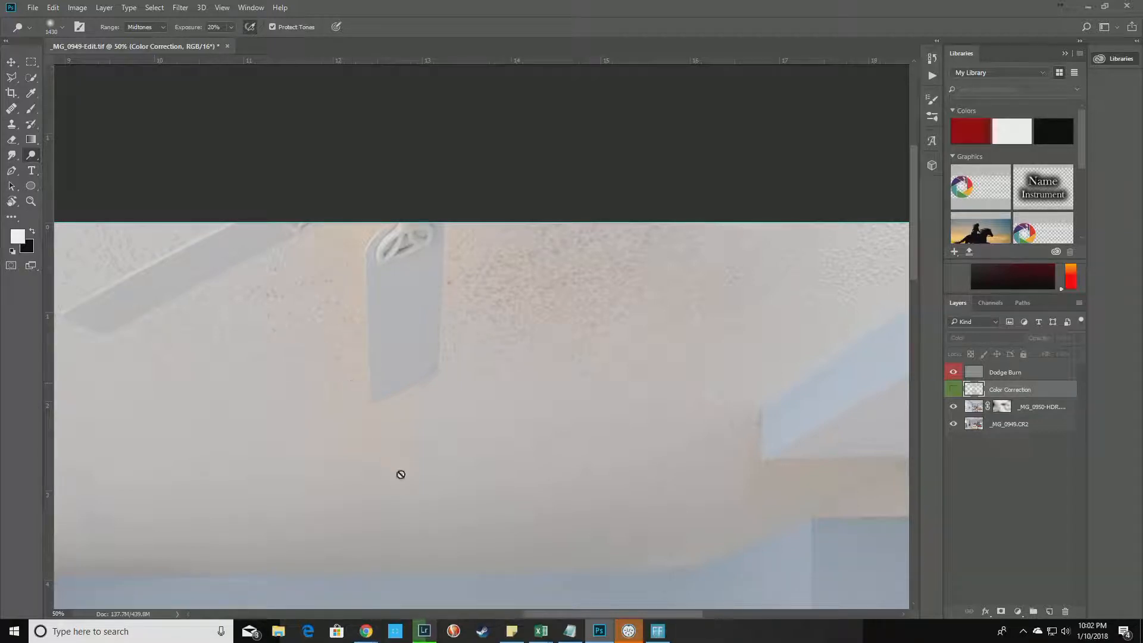
Zoom out from 50% to 25% so the whole living room fits.
{"action": "scroll", "coordinate": [398, 489], "scroll_direction": "down", "scroll_amount": 10}
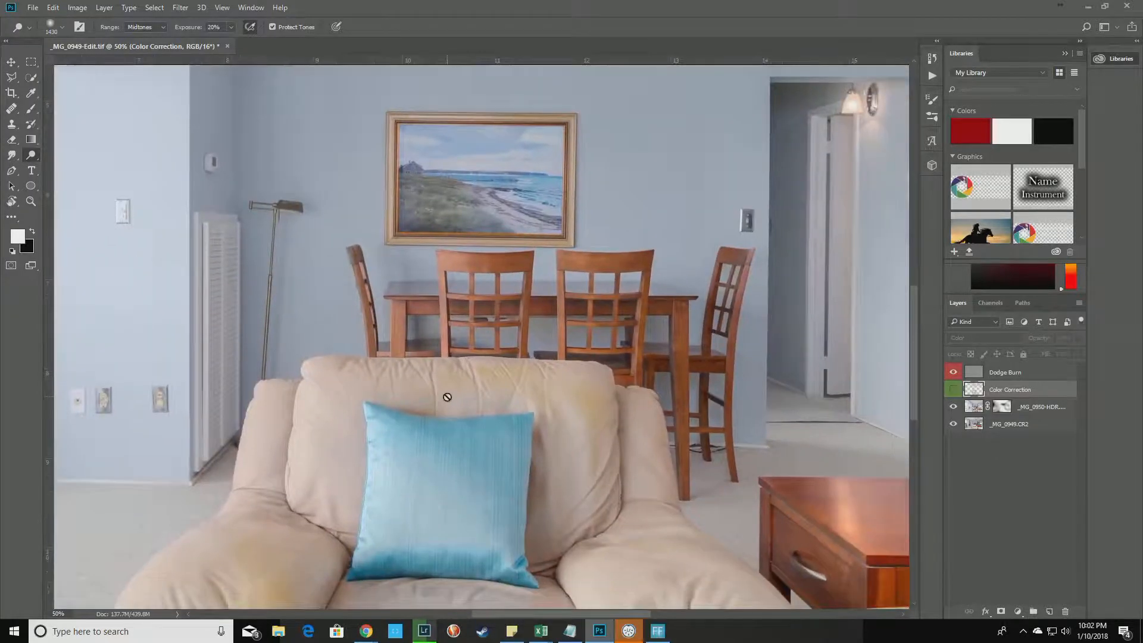
{"action": "key", "text": "ctrl+minus"}
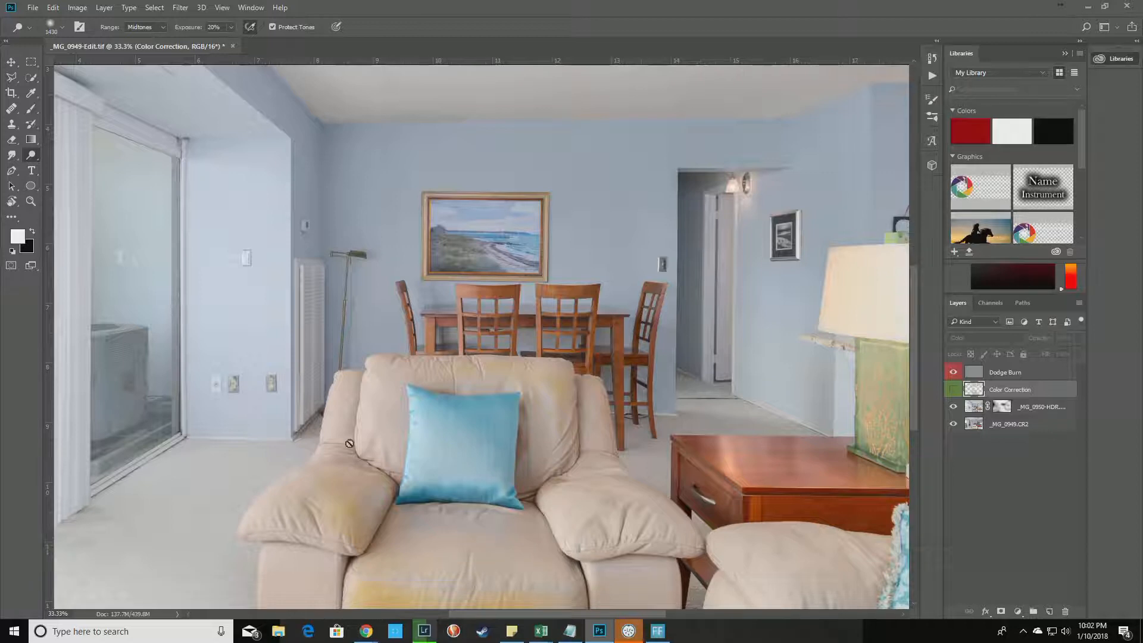
{"action": "key", "text": "ctrl+minus"}
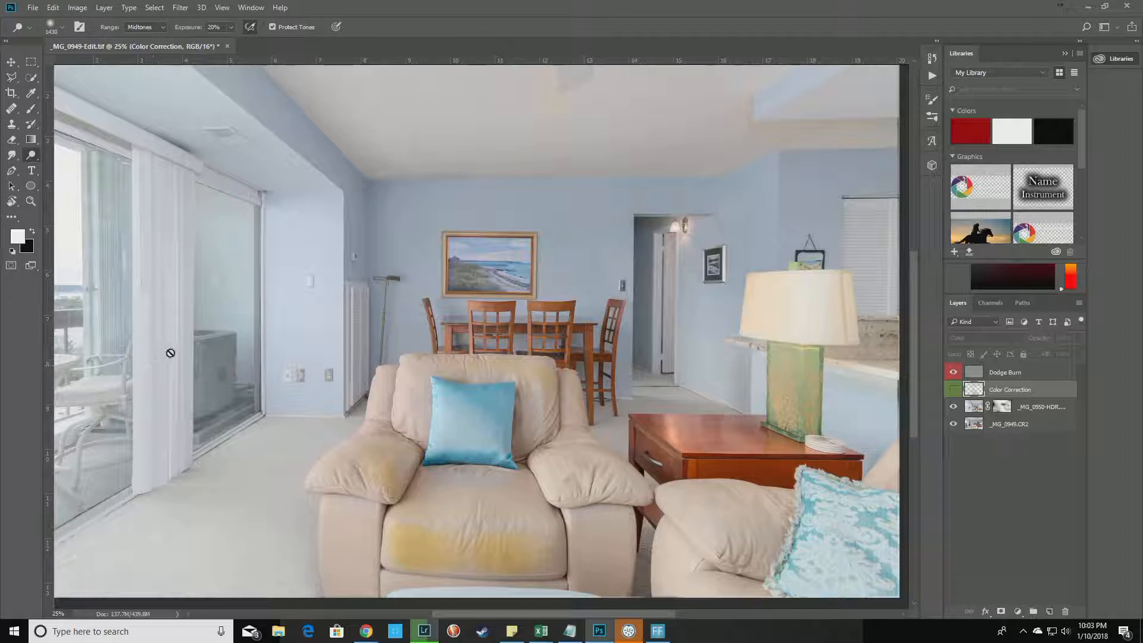
Add an empty Layer 1 above Color Correction in Color blend mode, then zoom in on the armchair.
{"action": "left_click", "coordinate": [1049, 611]}
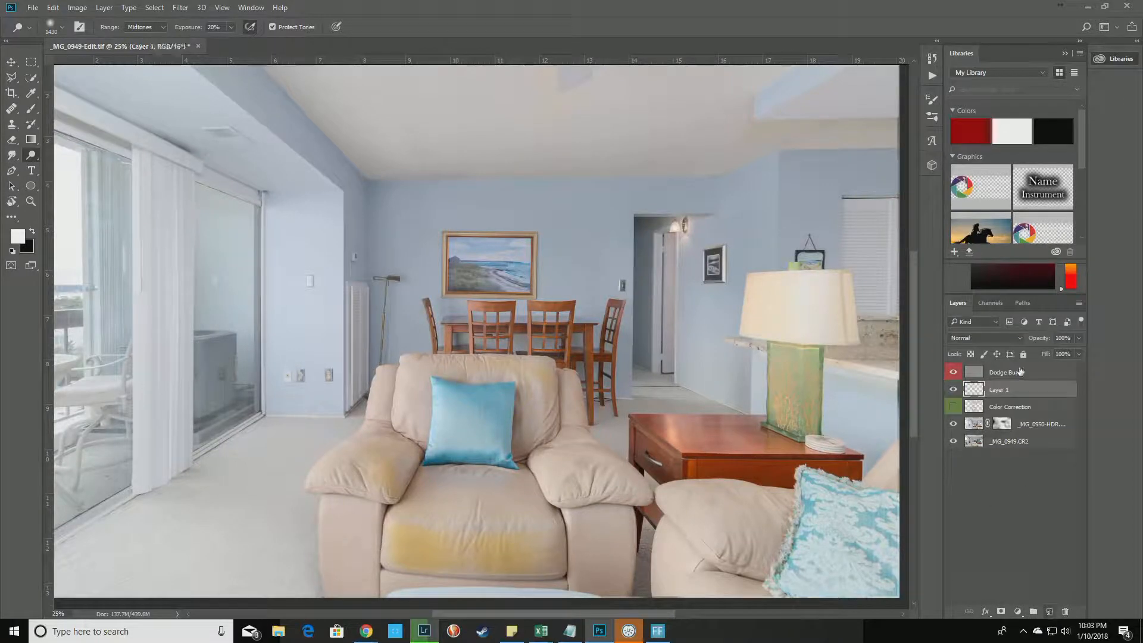
{"action": "left_click", "coordinate": [994, 338]}
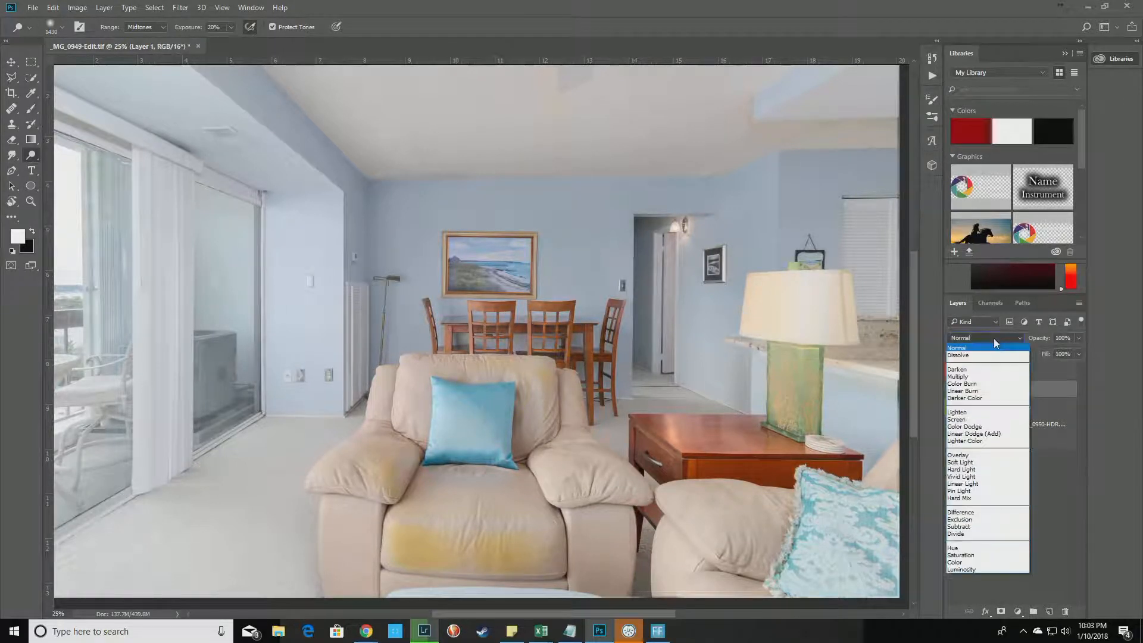
{"action": "left_click", "coordinate": [971, 562]}
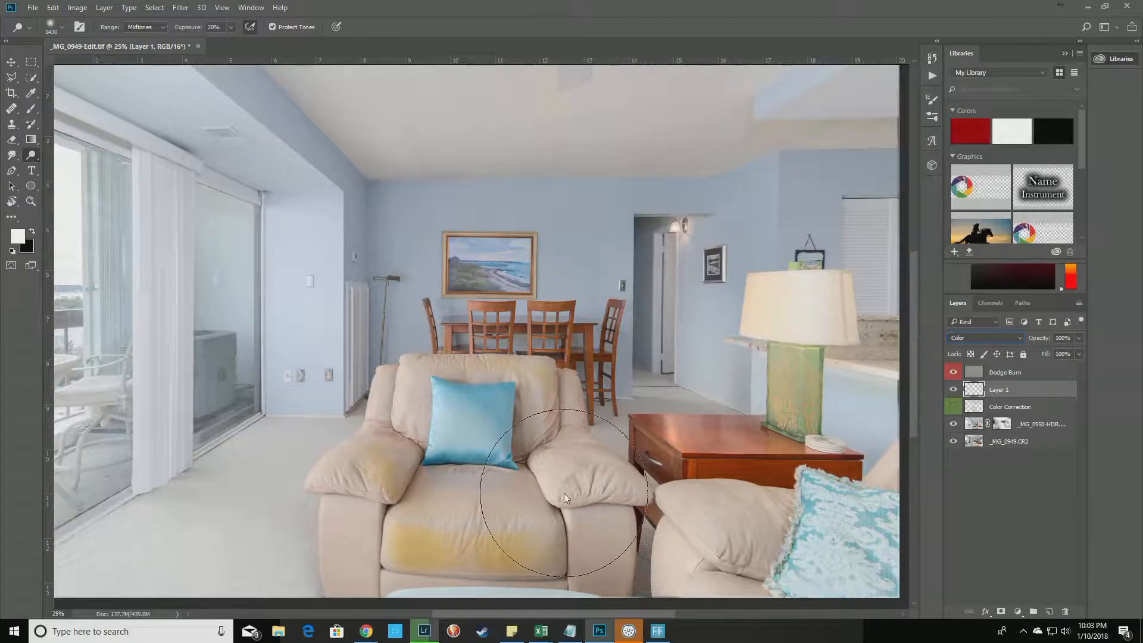
{"action": "key", "text": "ctrl+plus"}
{"action": "key", "text": "ctrl+plus"}
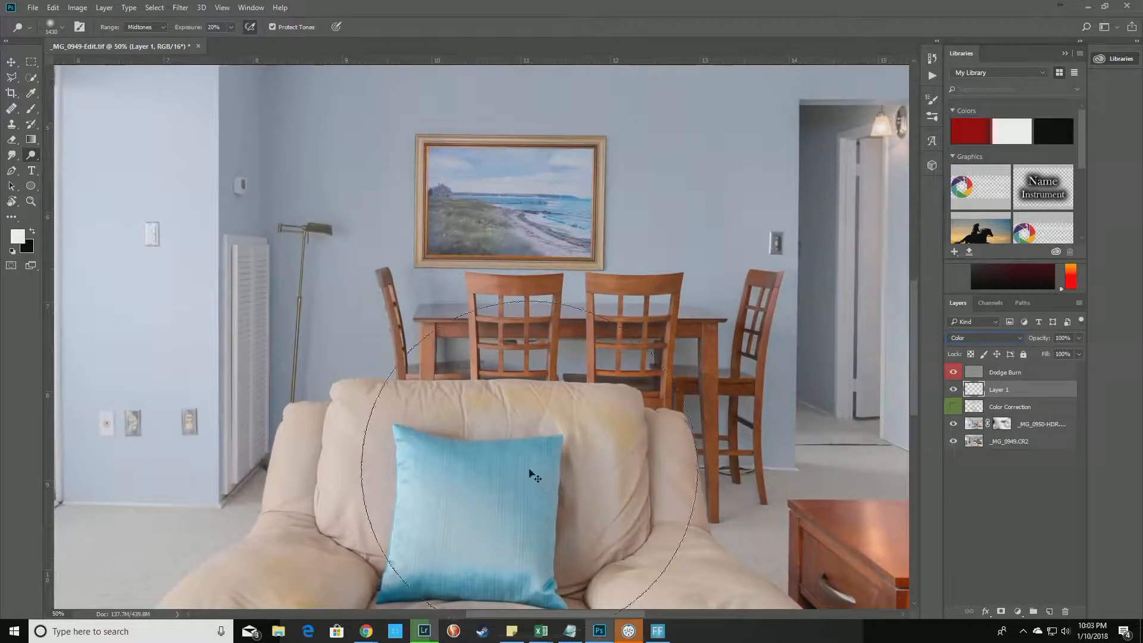
Shrink the brush to about 574 px and sample clean armchair beige c0b9ac as foreground for the Brush.
{"action": "left_click_drag", "start_coordinate": [532, 473], "coordinate": [613, 190]}
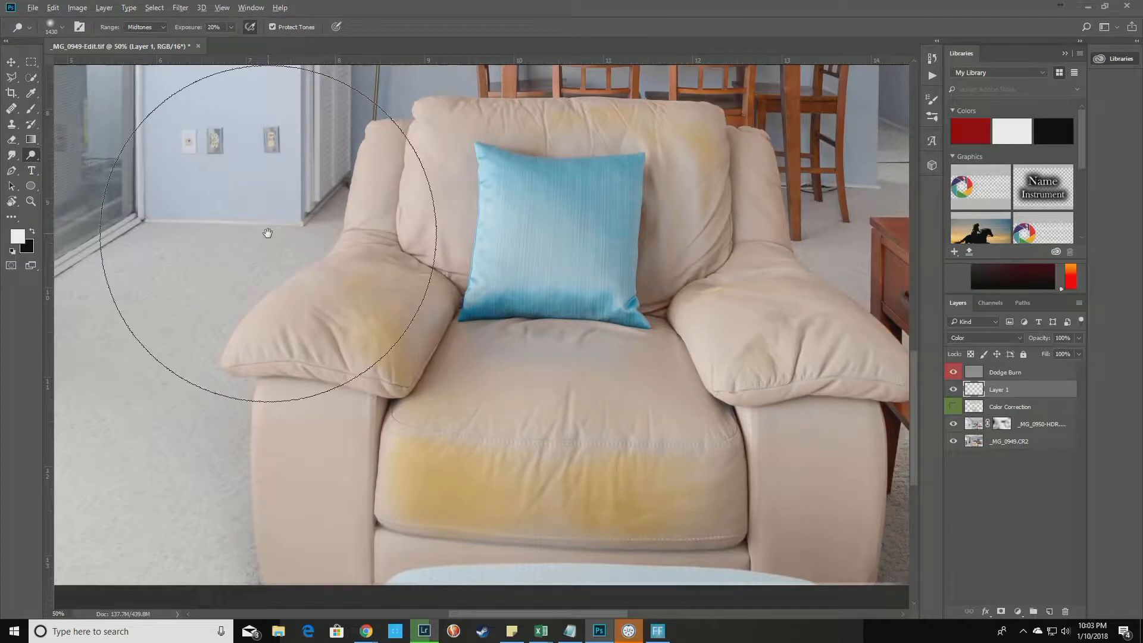
{"action": "left_click_drag", "start_coordinate": [452, 304], "coordinate": [333, 287]}
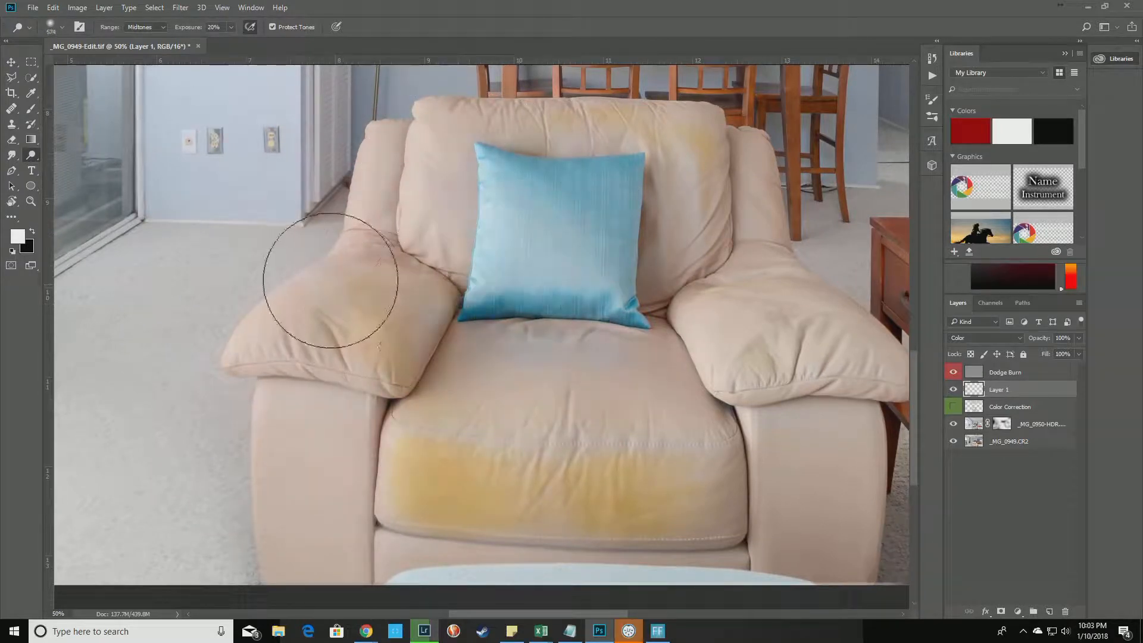
{"action": "left_click", "coordinate": [18, 239]}
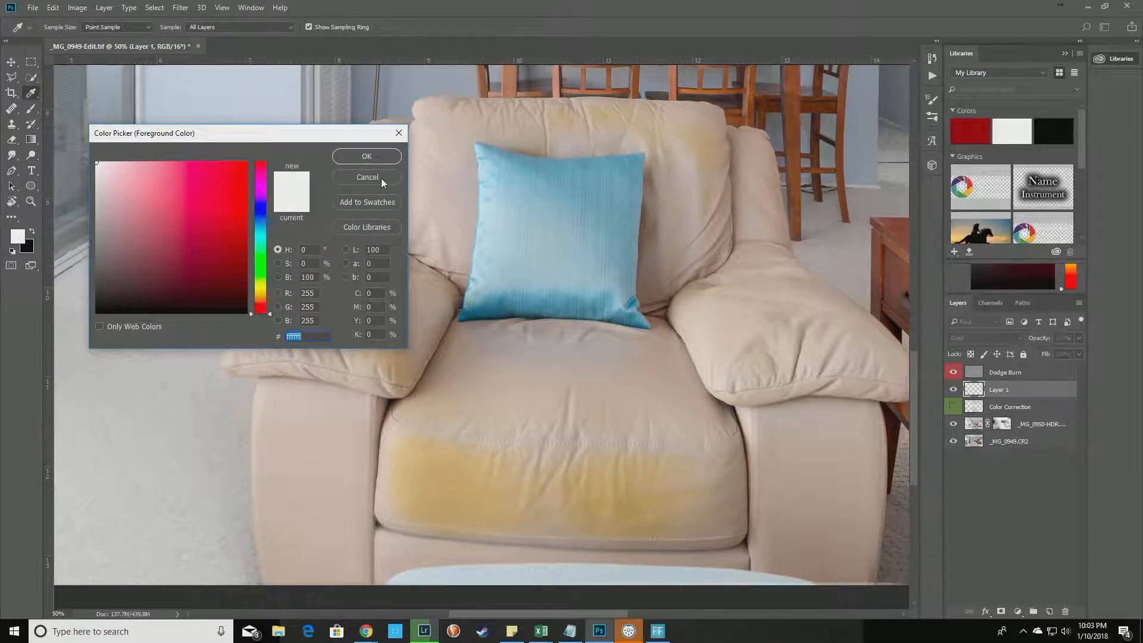
{"action": "left_click", "coordinate": [381, 177]}
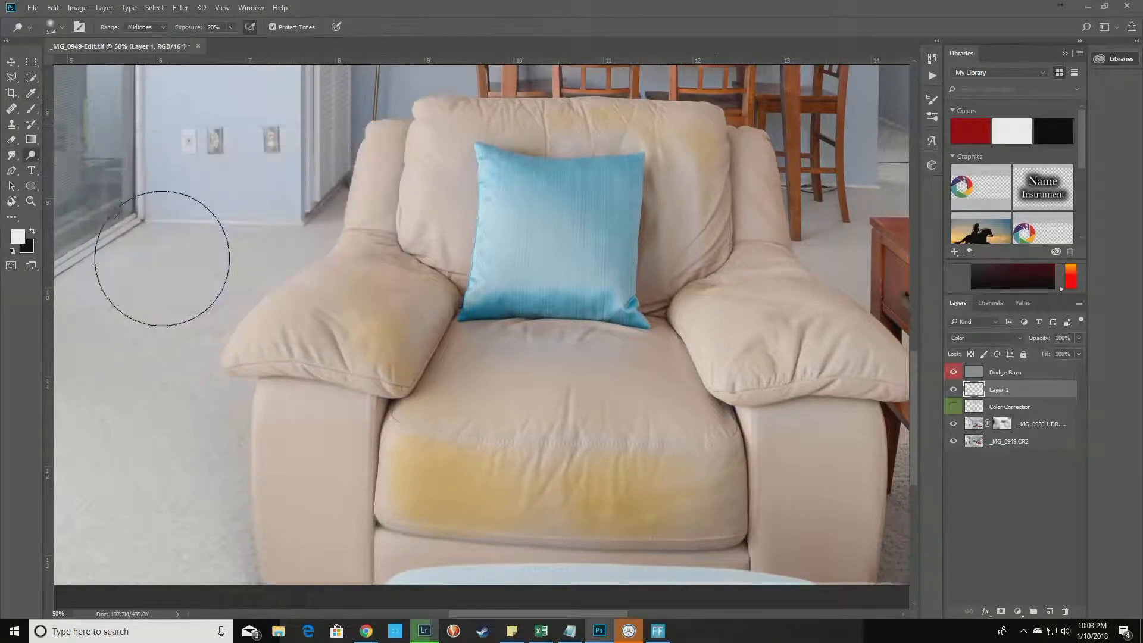
{"action": "left_click", "coordinate": [17, 238]}
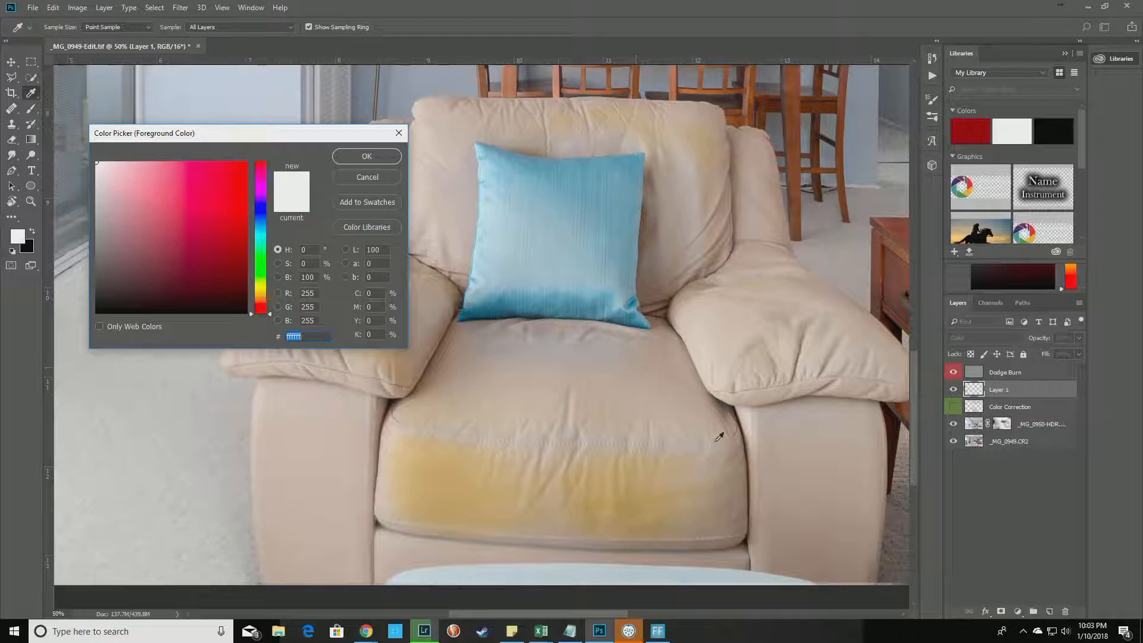
{"action": "left_click", "coordinate": [335, 421]}
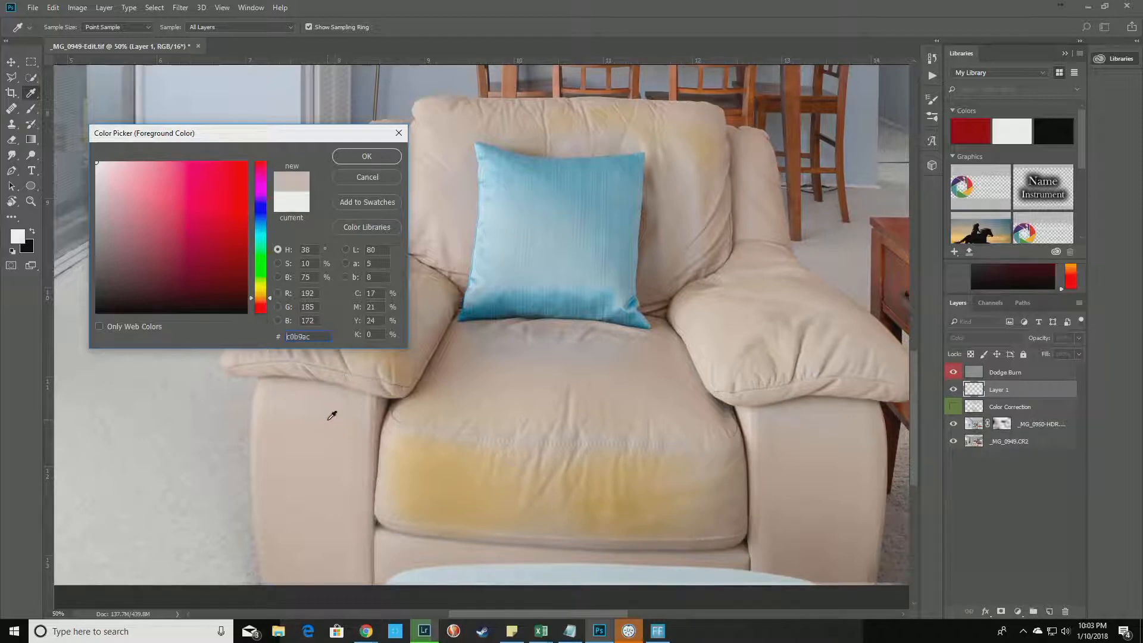
{"action": "left_click", "coordinate": [367, 157]}
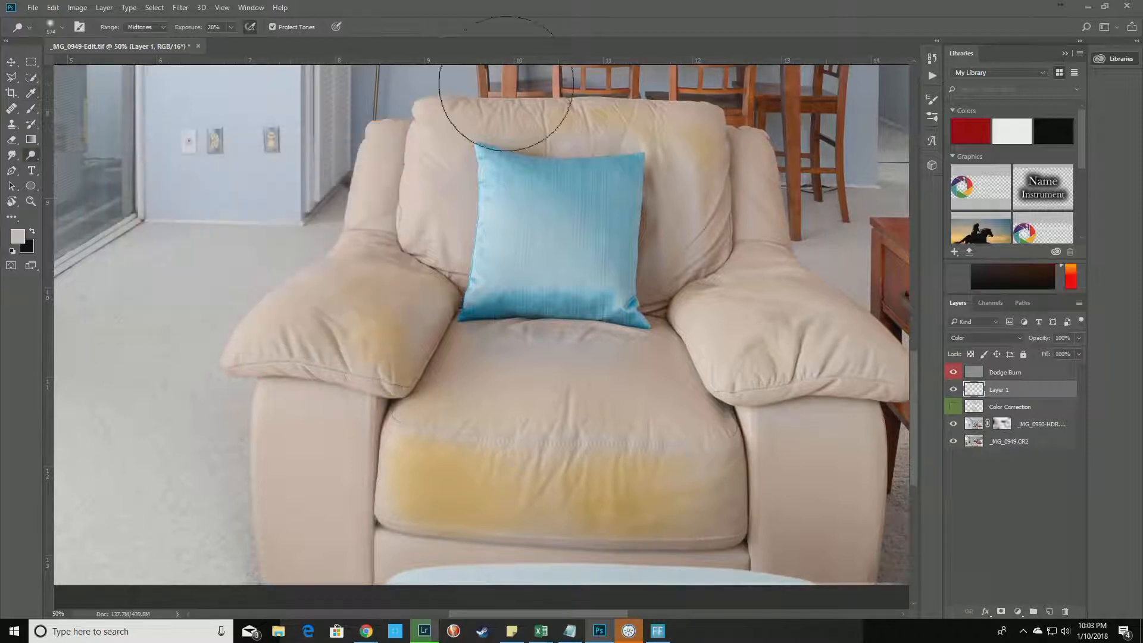
{"action": "key", "text": "o"}
{"action": "left_click", "coordinate": [28, 112]}
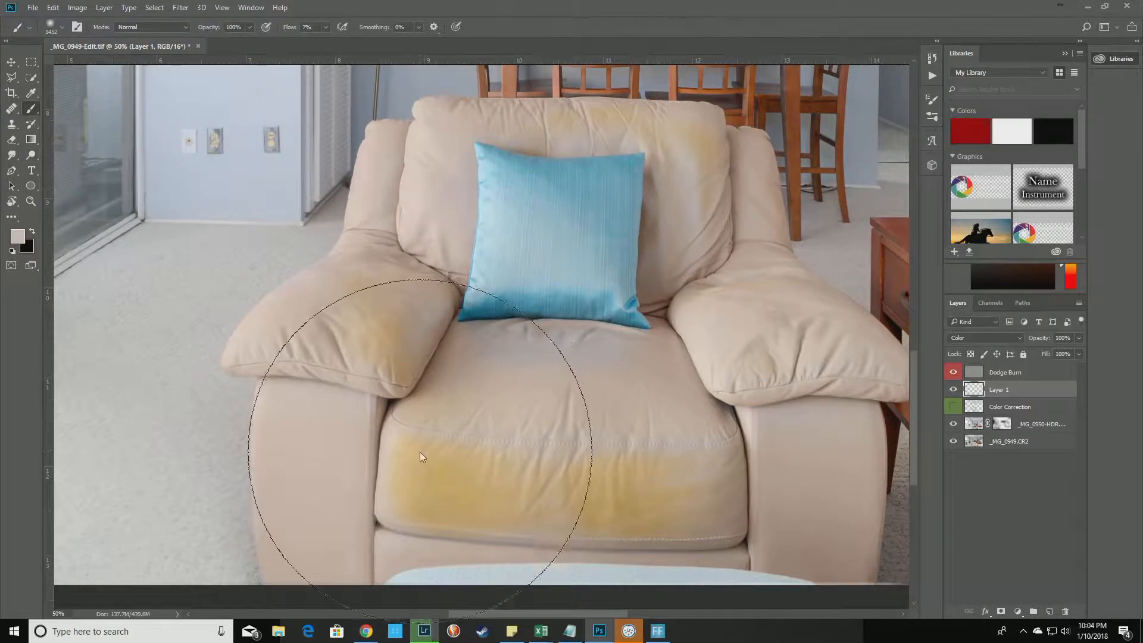
Resize the brush to about 604 px and paint beige over the yellow seat stain.
{"action": "left_click_drag", "start_coordinate": [576, 344], "coordinate": [427, 326]}
{"action": "mouse_move", "coordinate": [448, 422]}
{"action": "left_mouse_down"}
{"action": "mouse_move", "coordinate": [473, 437]}
{"action": "mouse_move", "coordinate": [422, 441]}
{"action": "mouse_move", "coordinate": [512, 466]}
{"action": "mouse_move", "coordinate": [473, 473]}
{"action": "mouse_move", "coordinate": [525, 470]}
{"action": "mouse_move", "coordinate": [431, 486]}
{"action": "mouse_move", "coordinate": [447, 508]}
{"action": "mouse_move", "coordinate": [474, 483]}
{"action": "mouse_move", "coordinate": [393, 456]}
{"action": "mouse_move", "coordinate": [402, 464]}
{"action": "mouse_move", "coordinate": [388, 483]}
{"action": "mouse_move", "coordinate": [537, 491]}
{"action": "mouse_move", "coordinate": [662, 442]}
{"action": "mouse_move", "coordinate": [596, 448]}
{"action": "mouse_move", "coordinate": [628, 508]}
{"action": "mouse_move", "coordinate": [688, 501]}
{"action": "mouse_move", "coordinate": [605, 516]}
{"action": "mouse_move", "coordinate": [541, 499]}
{"action": "mouse_move", "coordinate": [579, 489]}
{"action": "mouse_move", "coordinate": [444, 409]}
{"action": "mouse_move", "coordinate": [531, 388]}
{"action": "mouse_move", "coordinate": [685, 406]}
{"action": "mouse_move", "coordinate": [426, 371]}
{"action": "mouse_move", "coordinate": [366, 295]}
{"action": "mouse_move", "coordinate": [404, 402]}
{"action": "mouse_move", "coordinate": [359, 315]}
{"action": "mouse_move", "coordinate": [361, 233]}
{"action": "mouse_move", "coordinate": [401, 174]}
{"action": "mouse_move", "coordinate": [381, 282]}
{"action": "mouse_move", "coordinate": [433, 181]}
{"action": "mouse_move", "coordinate": [308, 533]}
{"action": "mouse_move", "coordinate": [329, 536]}
{"action": "mouse_move", "coordinate": [294, 550]}
{"action": "mouse_move", "coordinate": [377, 534]}
{"action": "mouse_move", "coordinate": [712, 404]}
{"action": "mouse_move", "coordinate": [765, 496]}
{"action": "mouse_move", "coordinate": [761, 540]}
{"action": "mouse_move", "coordinate": [839, 571]}
{"action": "mouse_move", "coordinate": [823, 387]}
{"action": "mouse_move", "coordinate": [803, 376]}
{"action": "mouse_move", "coordinate": [722, 180]}
{"action": "mouse_move", "coordinate": [627, 257]}
{"action": "mouse_move", "coordinate": [635, 286]}
{"action": "mouse_move", "coordinate": [617, 325]}
{"action": "left_mouse_up"}
{"action": "key", "text": "ctrl+plus"}
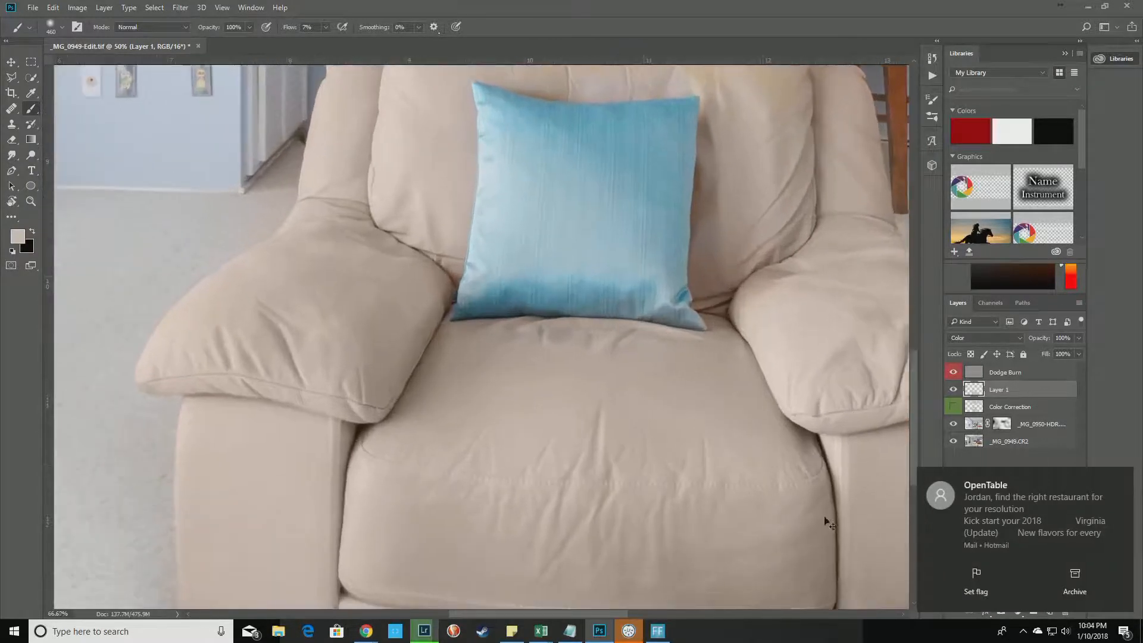
Dismiss the mail notification, reselect Layer 1, and zoom to 100% on the back cushion top.
{"action": "left_click", "coordinate": [1122, 480]}
{"action": "left_click", "coordinate": [959, 472]}
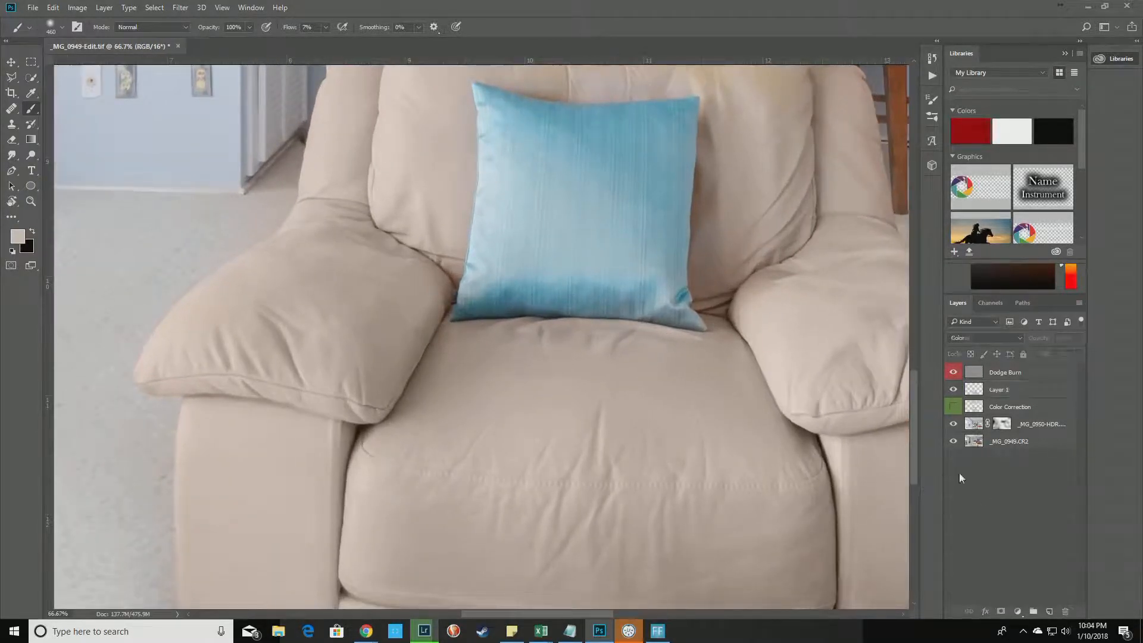
{"action": "left_click", "coordinate": [983, 393]}
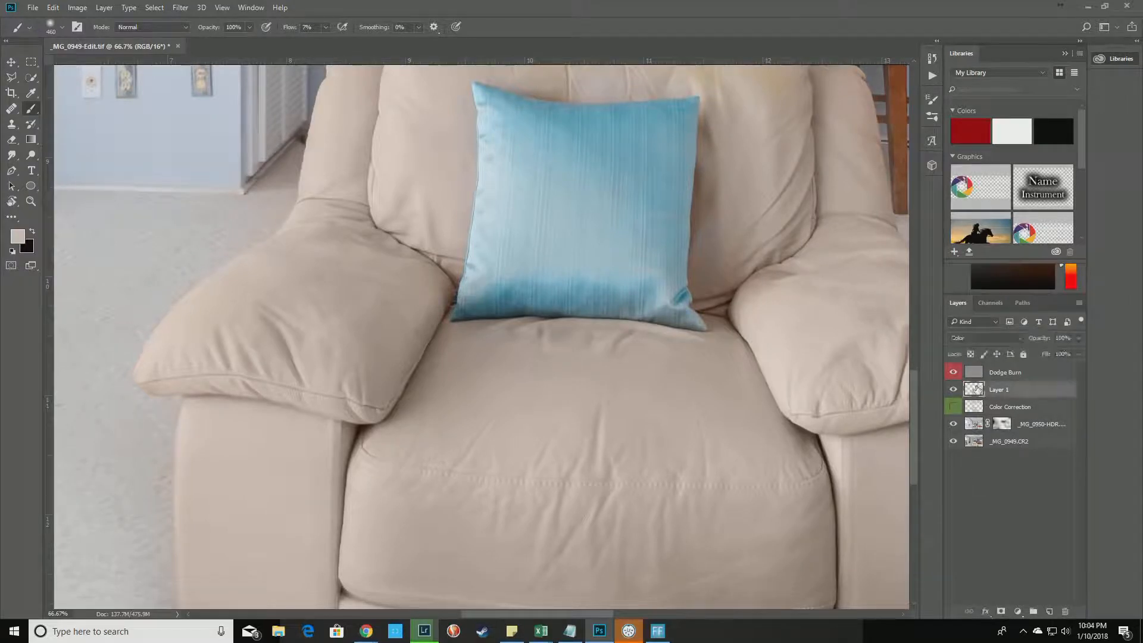
{"action": "key", "text": "ctrl+plus"}
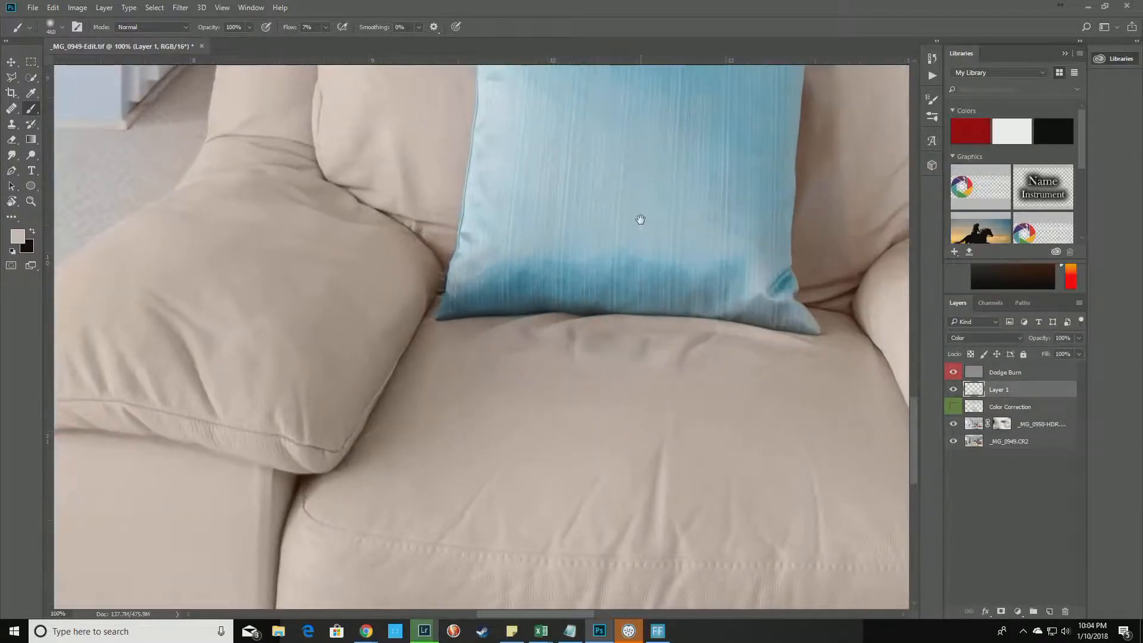
{"action": "left_click_drag", "start_coordinate": [634, 226], "coordinate": [582, 472]}
{"action": "mouse_move", "coordinate": [454, 297]}
{"action": "left_mouse_down"}
{"action": "mouse_move", "coordinate": [426, 380]}
{"action": "mouse_move", "coordinate": [371, 425]}
{"action": "left_mouse_up"}
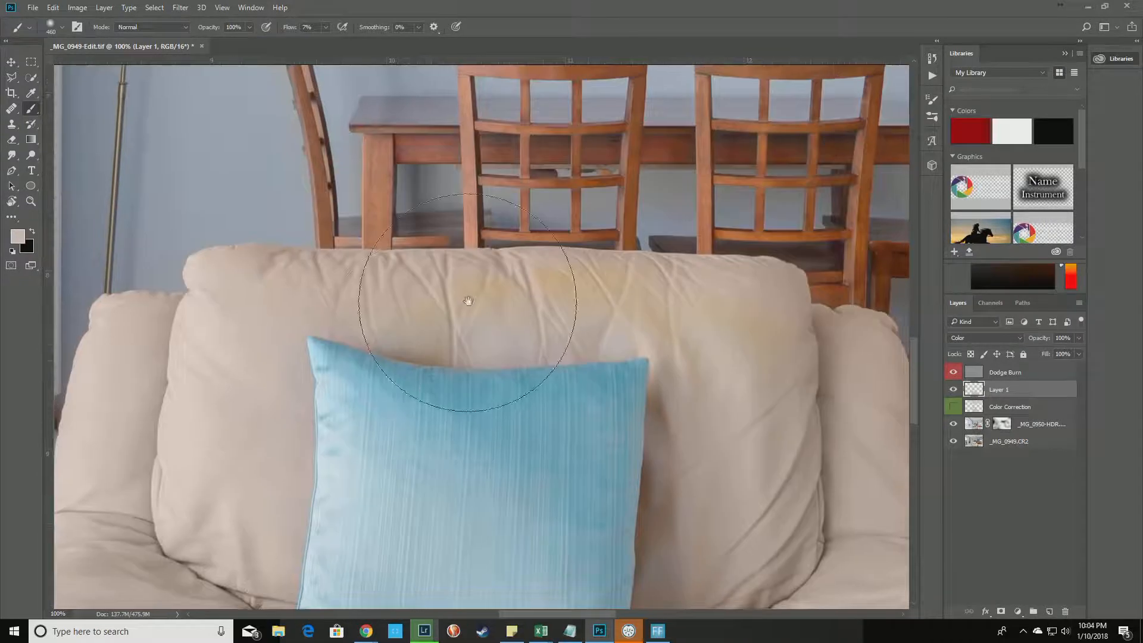
With a 290 px brush, paint out the back cushion's yellow stains, then pan around the armrests and seat.
{"action": "left_click_drag", "start_coordinate": [488, 259], "coordinate": [403, 236]}
{"action": "mouse_move", "coordinate": [275, 266]}
{"action": "left_mouse_down"}
{"action": "mouse_move", "coordinate": [335, 297]}
{"action": "mouse_move", "coordinate": [551, 311]}
{"action": "mouse_move", "coordinate": [390, 312]}
{"action": "mouse_move", "coordinate": [747, 303]}
{"action": "mouse_move", "coordinate": [488, 303]}
{"action": "mouse_move", "coordinate": [711, 313]}
{"action": "mouse_move", "coordinate": [664, 320]}
{"action": "mouse_move", "coordinate": [669, 297]}
{"action": "mouse_move", "coordinate": [720, 311]}
{"action": "mouse_move", "coordinate": [704, 450]}
{"action": "mouse_move", "coordinate": [691, 361]}
{"action": "mouse_move", "coordinate": [755, 451]}
{"action": "mouse_move", "coordinate": [759, 318]}
{"action": "mouse_move", "coordinate": [772, 399]}
{"action": "mouse_move", "coordinate": [768, 322]}
{"action": "left_mouse_up"}
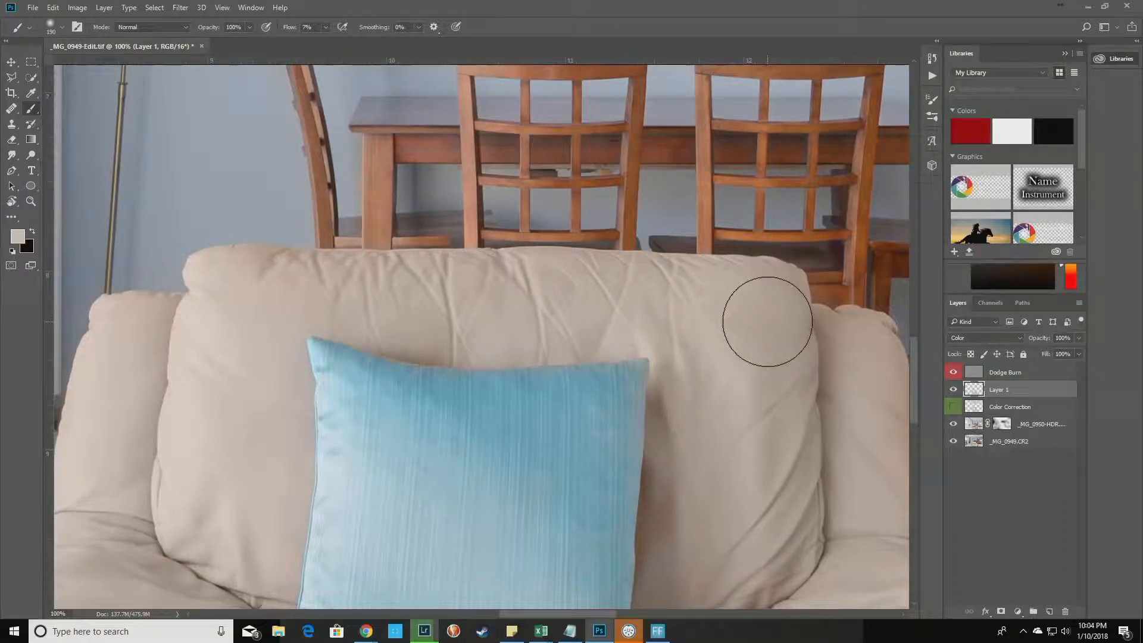
{"action": "mouse_move", "coordinate": [327, 359]}
{"action": "left_mouse_down"}
{"action": "mouse_move", "coordinate": [263, 305]}
{"action": "mouse_move", "coordinate": [383, 323]}
{"action": "mouse_move", "coordinate": [449, 309]}
{"action": "left_mouse_up"}
{"action": "left_click_drag", "start_coordinate": [630, 316], "coordinate": [334, 199]}
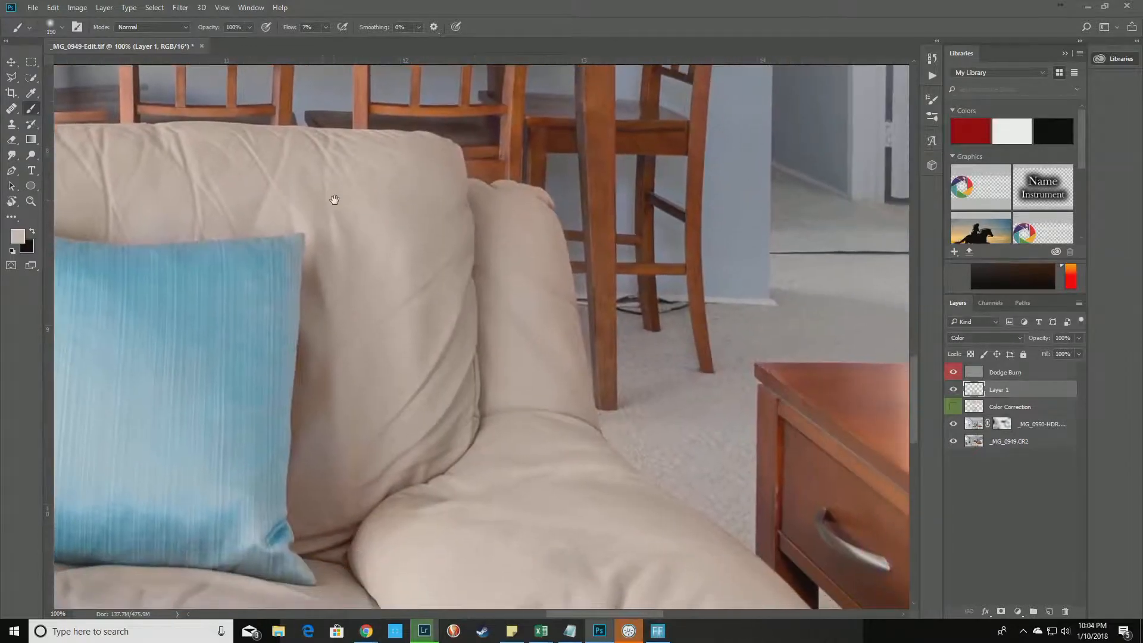
{"action": "left_click_drag", "start_coordinate": [489, 416], "coordinate": [440, 173]}
{"action": "mouse_move", "coordinate": [498, 510]}
{"action": "left_mouse_down"}
{"action": "mouse_move", "coordinate": [477, 466]}
{"action": "mouse_move", "coordinate": [433, 572]}
{"action": "left_mouse_up"}
{"action": "mouse_move", "coordinate": [398, 477]}
{"action": "left_mouse_down"}
{"action": "mouse_move", "coordinate": [454, 431]}
{"action": "mouse_move", "coordinate": [774, 310]}
{"action": "left_mouse_up"}
{"action": "left_click_drag", "start_coordinate": [594, 513], "coordinate": [622, 598]}
{"action": "mouse_move", "coordinate": [398, 338]}
{"action": "left_mouse_down"}
{"action": "mouse_move", "coordinate": [492, 428]}
{"action": "mouse_move", "coordinate": [571, 607]}
{"action": "left_mouse_up"}
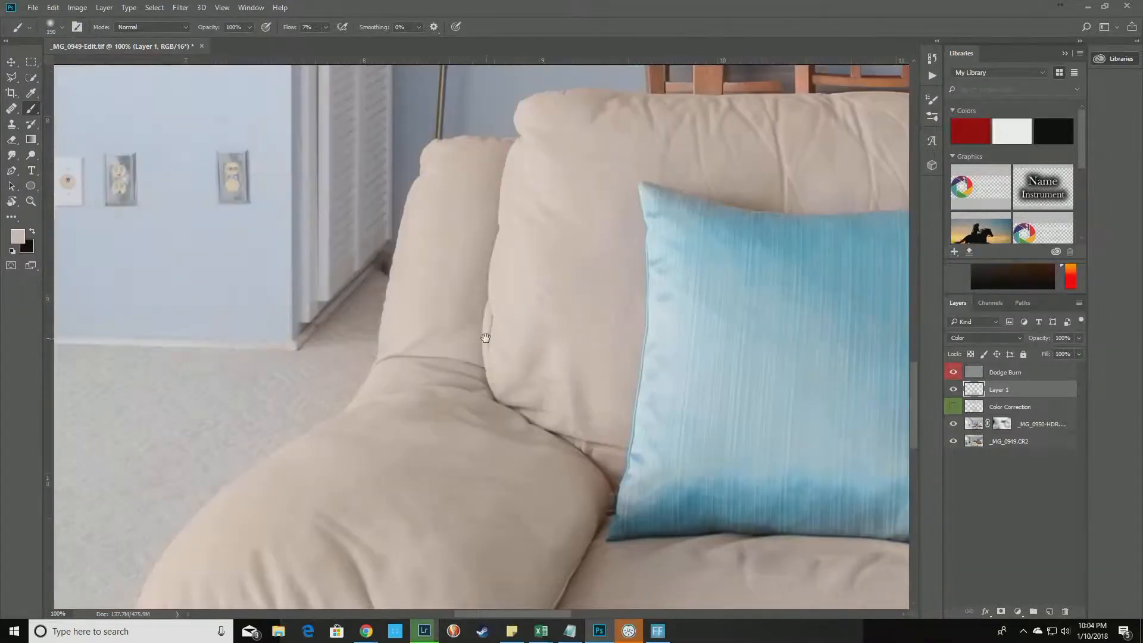
{"action": "left_click_drag", "start_coordinate": [487, 337], "coordinate": [403, 497]}
Zoom out to the whole room and enlarge the brush to about 1078 px.
{"action": "key", "text": "ctrl+minus"}
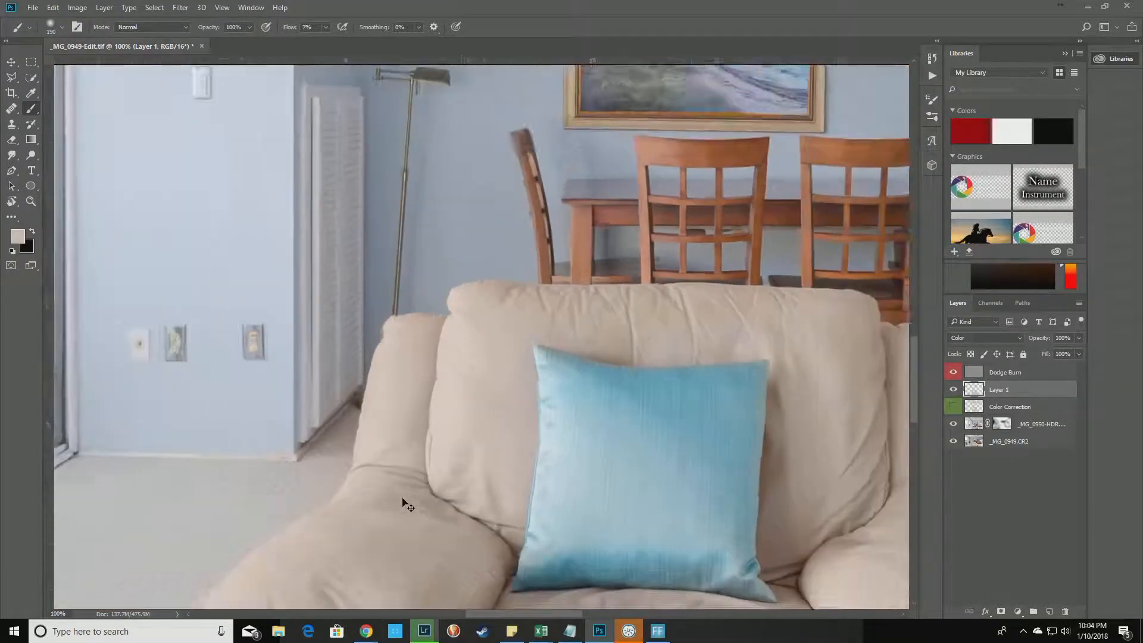
{"action": "key", "text": "ctrl+minus"}
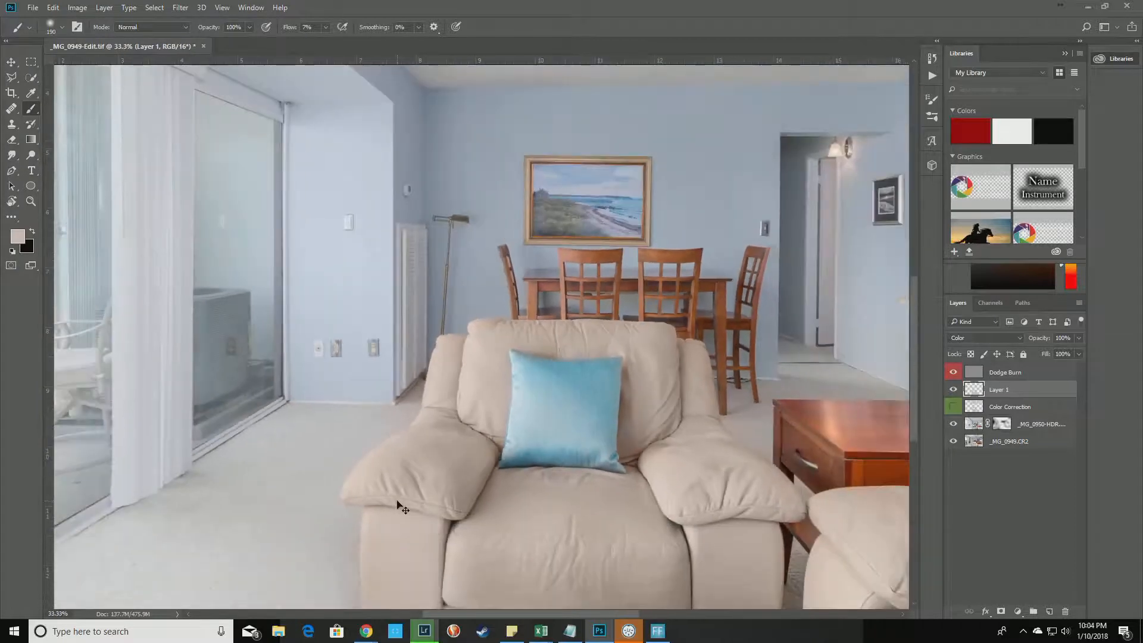
{"action": "key", "text": "ctrl+minus"}
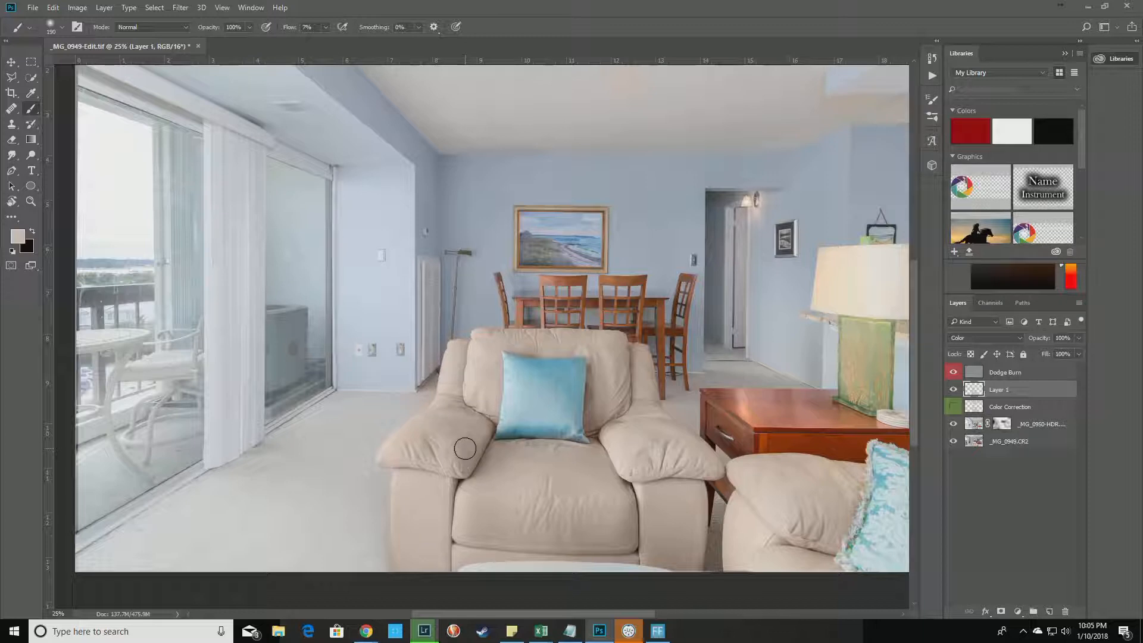
{"action": "left_click_drag", "start_coordinate": [356, 495], "coordinate": [432, 493]}
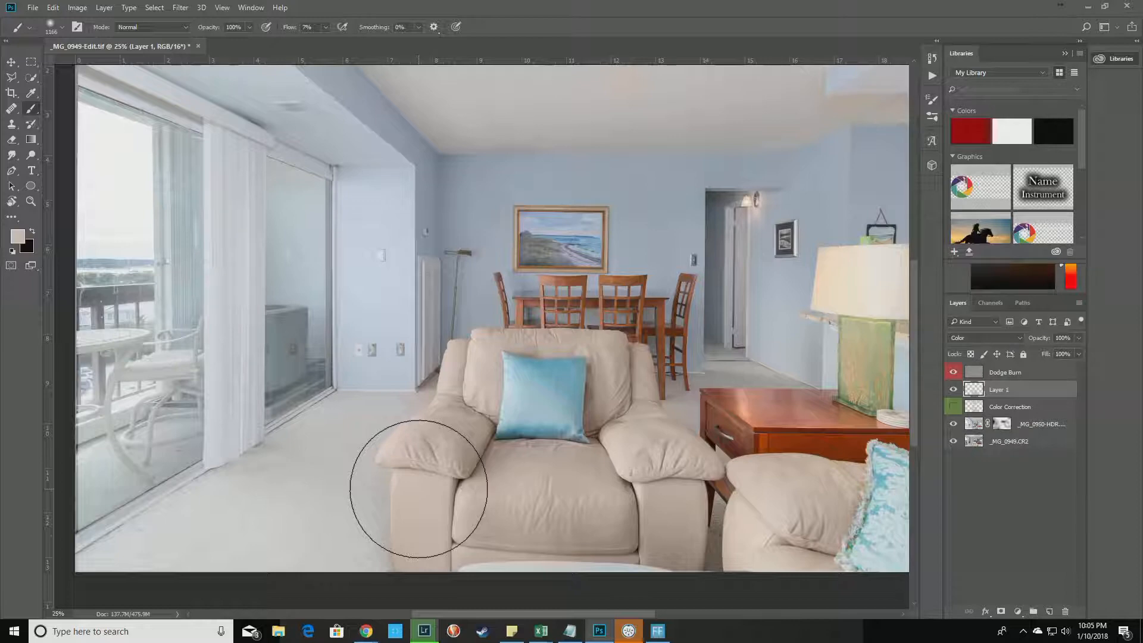
{"action": "scroll", "coordinate": [420, 492], "scroll_direction": "up", "scroll_amount": 3}
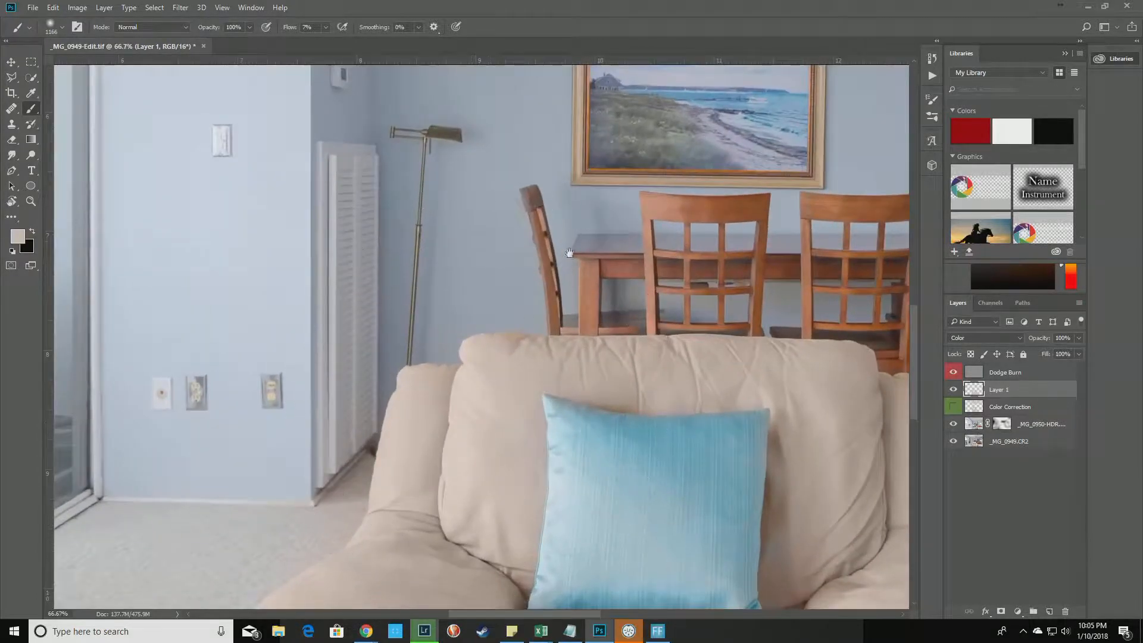
Fit the image on screen and toggle Layer 1's visibility to compare the armchair before and after.
{"action": "left_click_drag", "start_coordinate": [598, 219], "coordinate": [541, 509]}
{"action": "left_click_drag", "start_coordinate": [598, 211], "coordinate": [581, 517]}
{"action": "left_click_drag", "start_coordinate": [582, 233], "coordinate": [418, 354]}
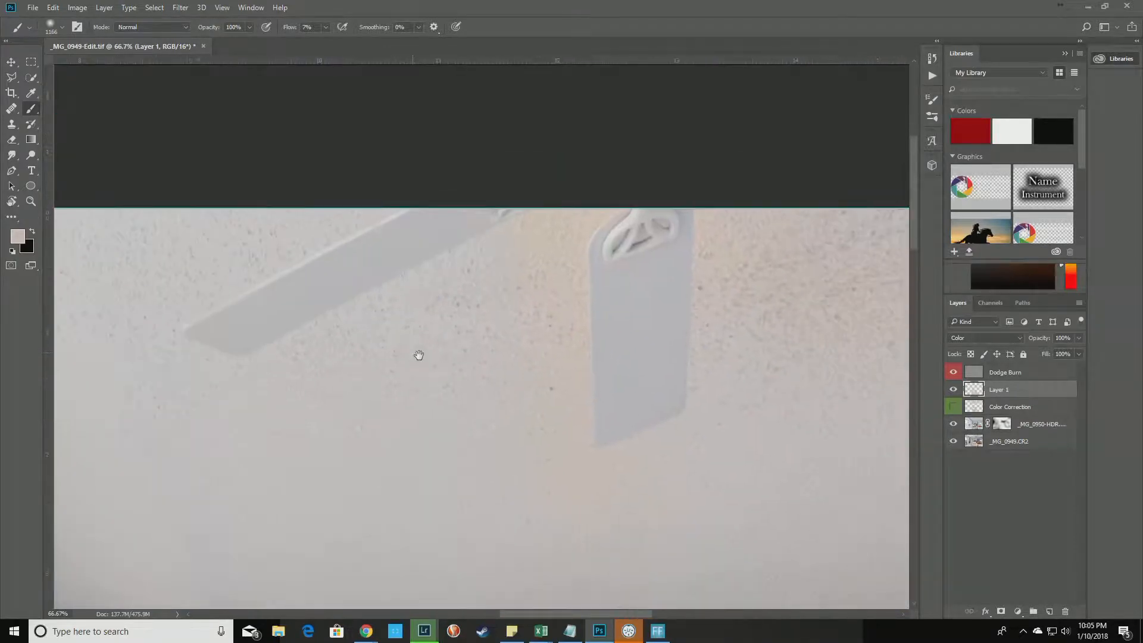
{"action": "key", "text": "ctrl+0"}
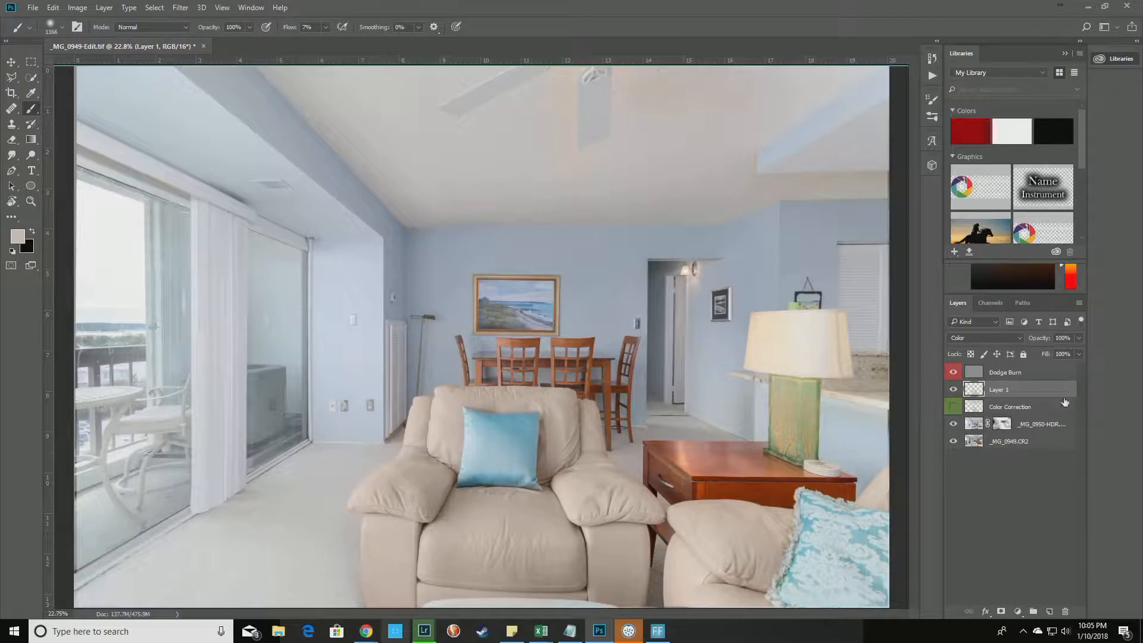
{"action": "left_click", "coordinate": [954, 391]}
{"action": "left_click", "coordinate": [953, 391]}
{"action": "left_click", "coordinate": [953, 391]}
{"action": "left_click", "coordinate": [954, 390]}
{"action": "left_click", "coordinate": [953, 390]}
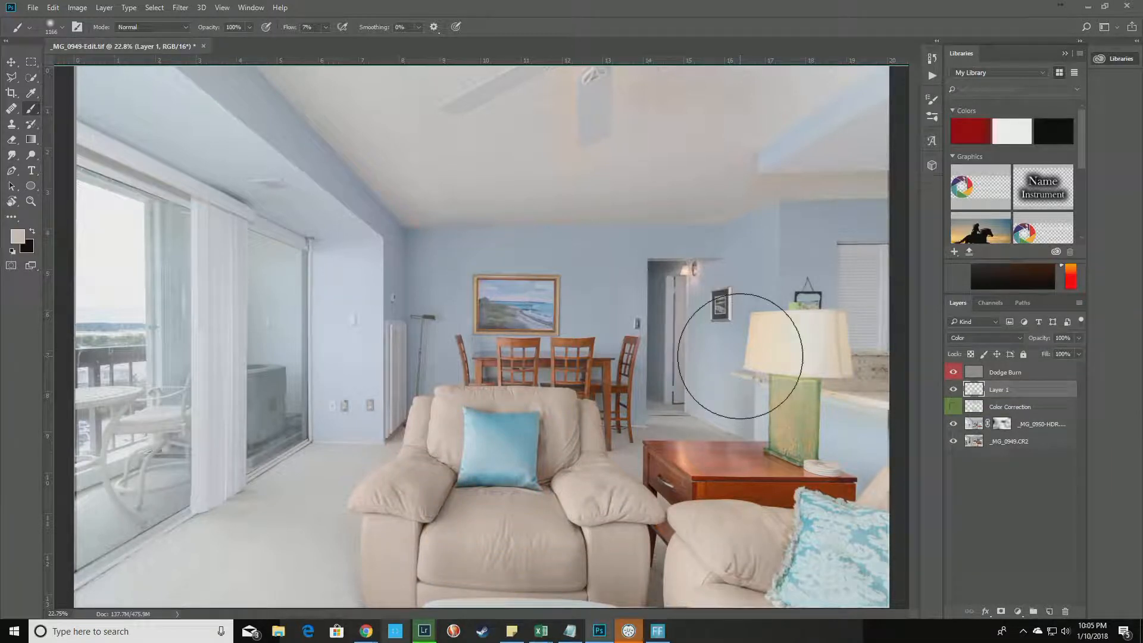
Zoom in on the ceiling and fan, shrink the brush to 442 px, and open the foreground colour picker.
{"action": "key", "text": "ctrl+plus"}
{"action": "key", "text": "ctrl+plus"}
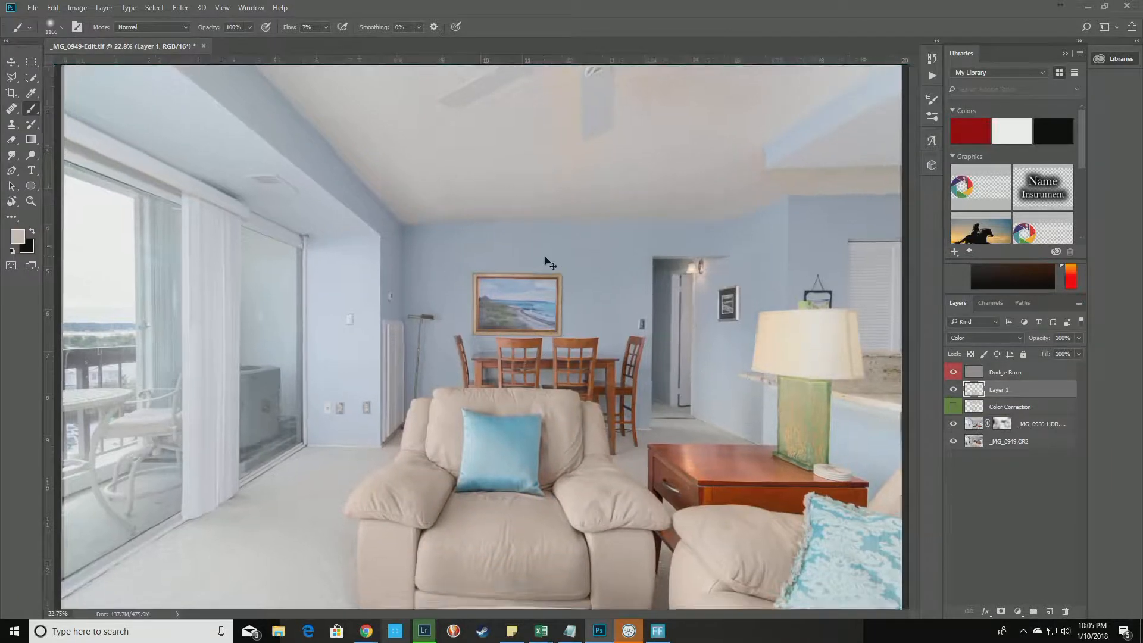
{"action": "key", "text": "ctrl+plus"}
{"action": "left_click_drag", "start_coordinate": [566, 258], "coordinate": [417, 553]}
{"action": "mouse_move", "coordinate": [527, 197]}
{"action": "left_mouse_down"}
{"action": "mouse_move", "coordinate": [452, 322]}
{"action": "mouse_move", "coordinate": [517, 267]}
{"action": "left_mouse_up"}
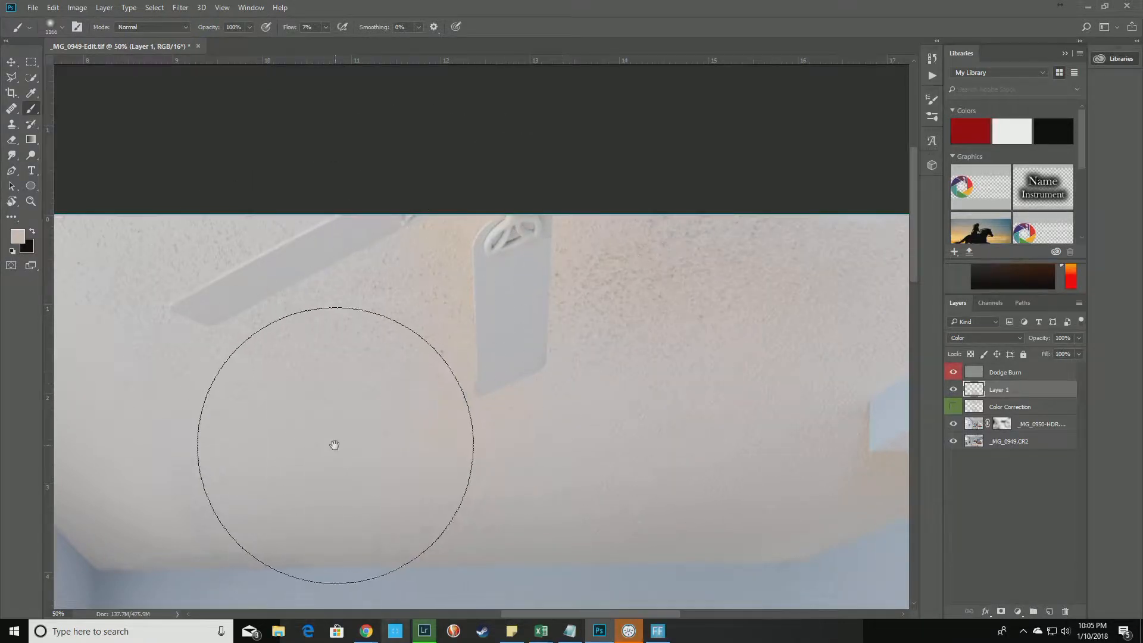
{"action": "left_click_drag", "start_coordinate": [302, 484], "coordinate": [732, 209]}
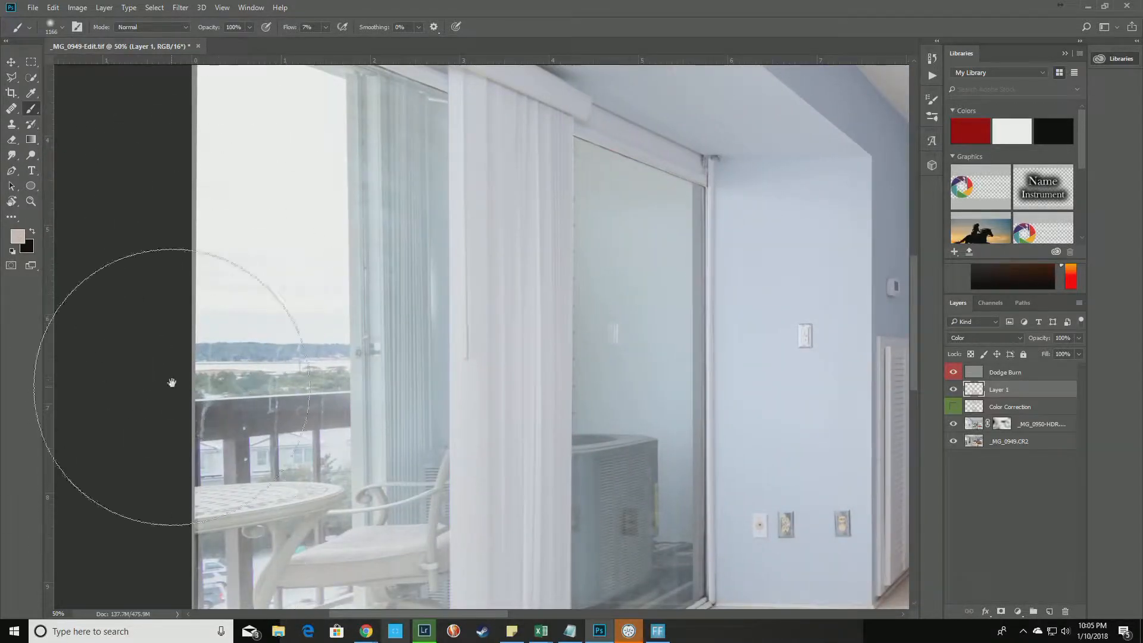
{"action": "left_click_drag", "start_coordinate": [299, 319], "coordinate": [125, 454]}
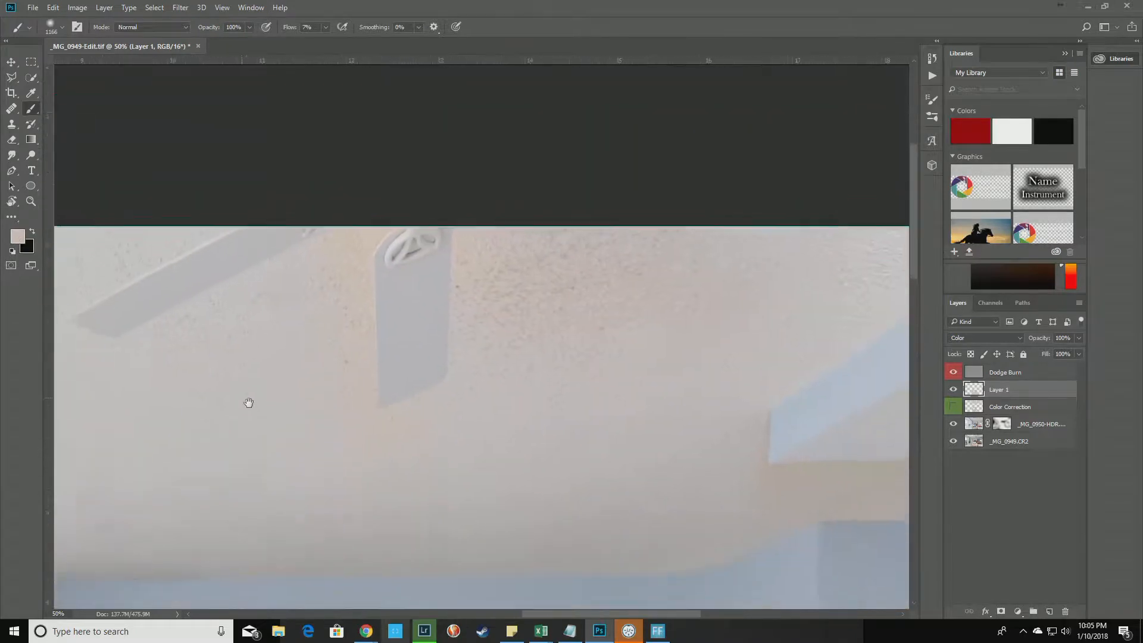
{"action": "left_click_drag", "start_coordinate": [255, 386], "coordinate": [363, 383]}
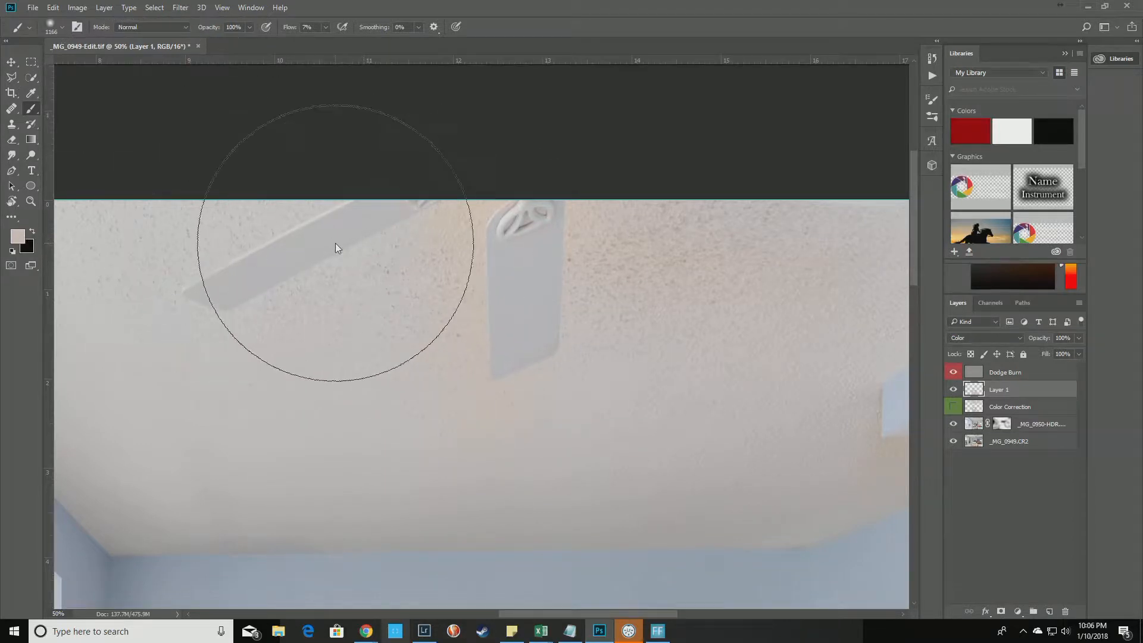
{"action": "mouse_move", "coordinate": [518, 308]}
{"action": "left_mouse_down"}
{"action": "mouse_move", "coordinate": [411, 336]}
{"action": "mouse_move", "coordinate": [395, 324]}
{"action": "left_mouse_up"}
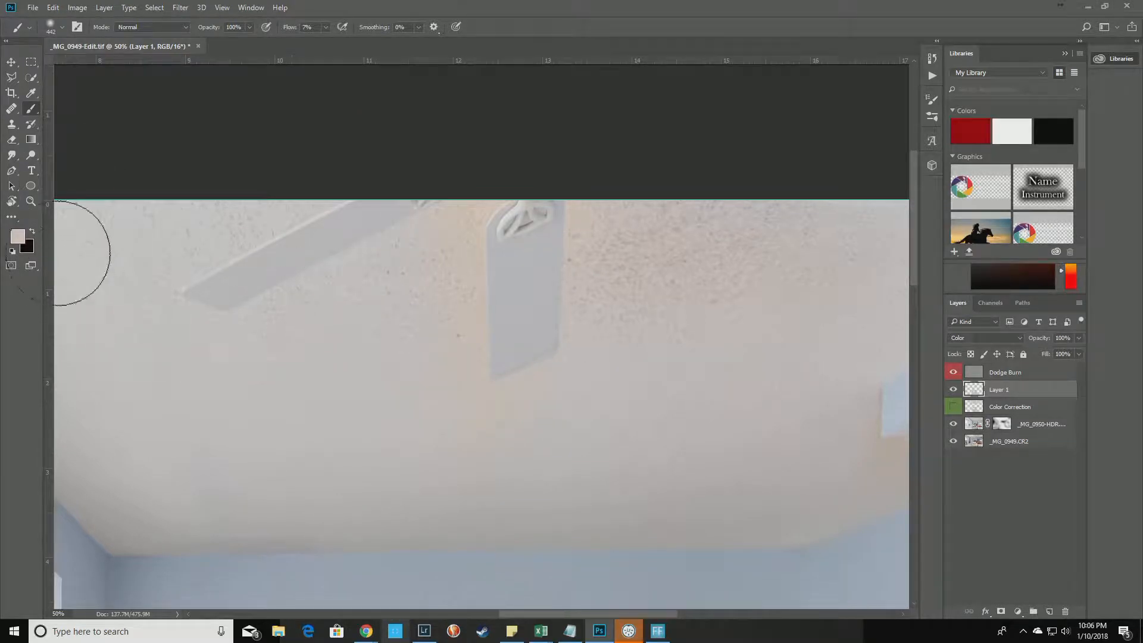
{"action": "left_click", "coordinate": [16, 238]}
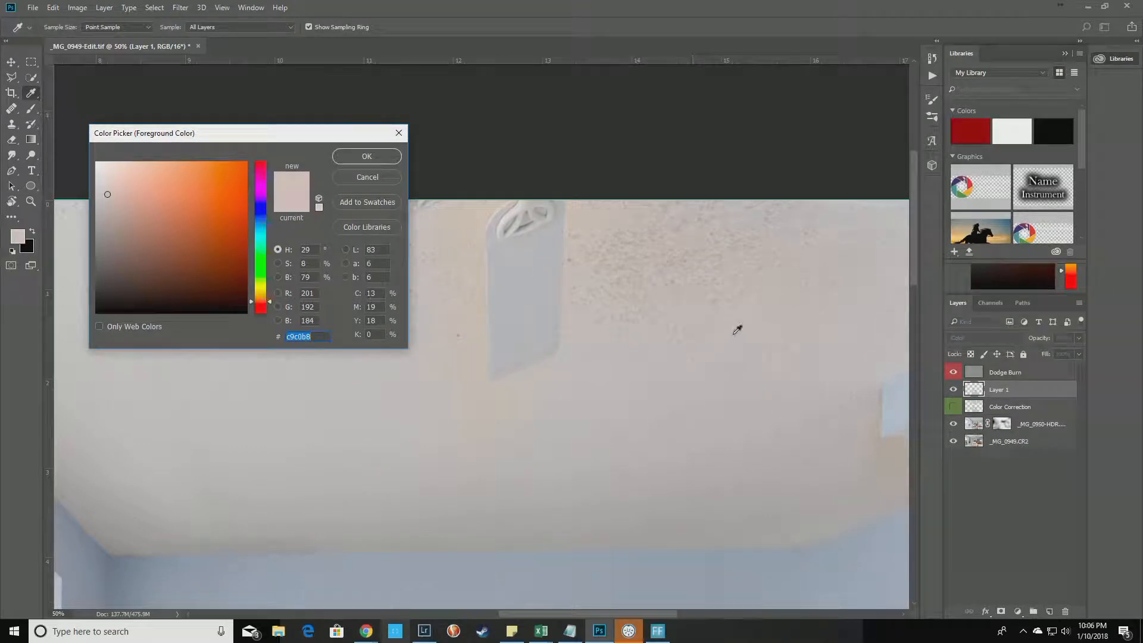
Sample the ceiling's pale grey (c9c0b8) as foreground and paint out the orange tint around the fan.
{"action": "left_click", "coordinate": [638, 385]}
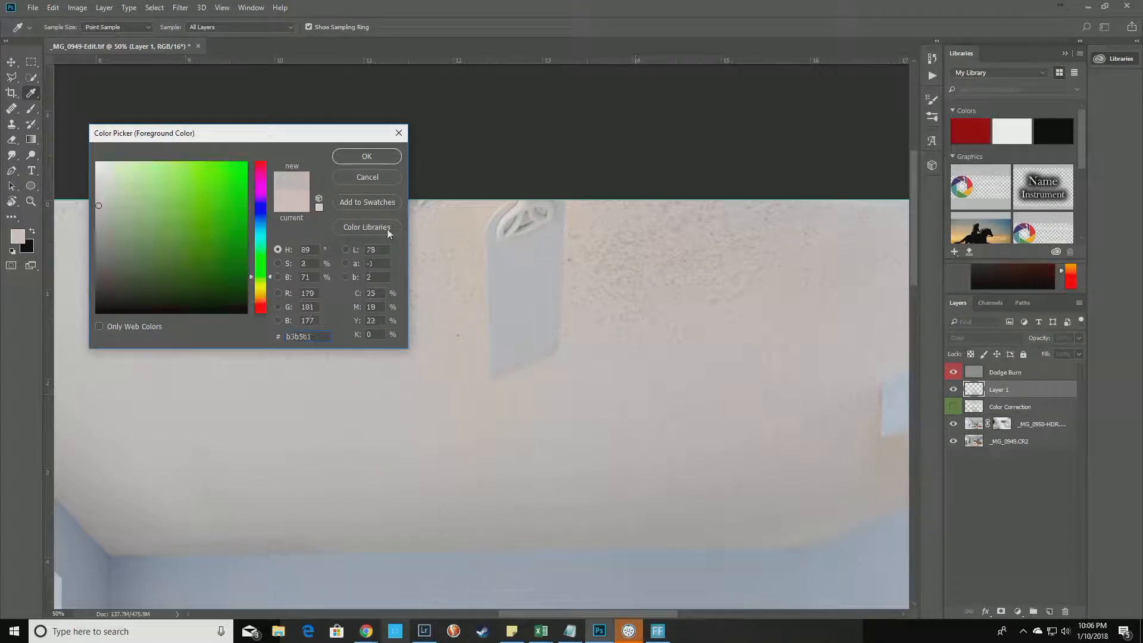
{"action": "left_click", "coordinate": [367, 156]}
{"action": "key", "text": "b"}
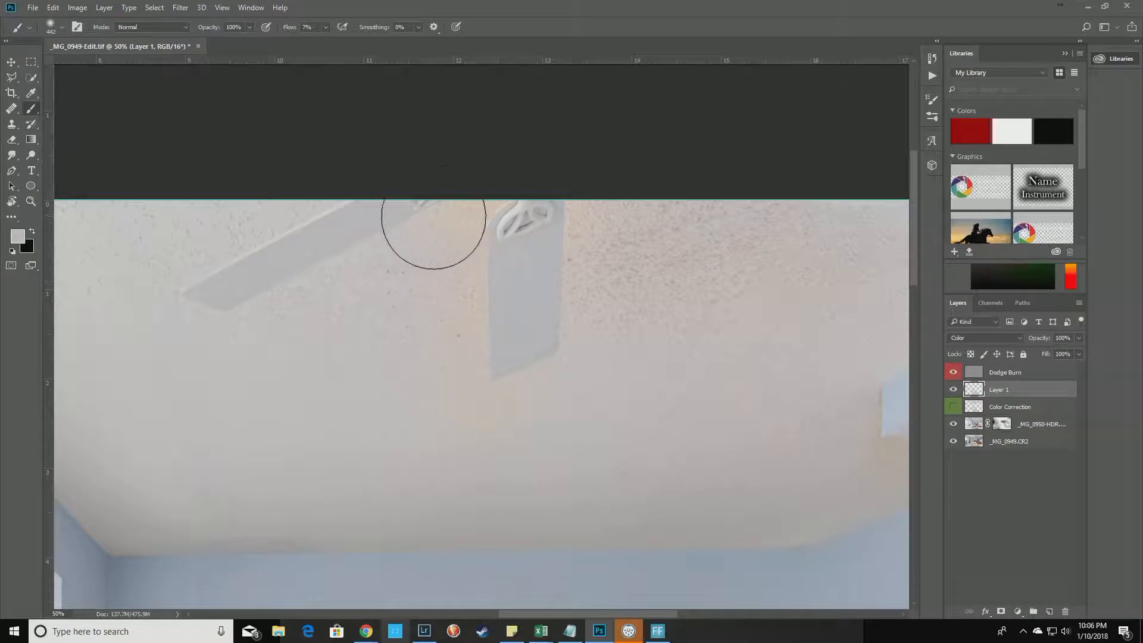
{"action": "mouse_move", "coordinate": [434, 386]}
{"action": "left_mouse_down"}
{"action": "mouse_move", "coordinate": [437, 203]}
{"action": "mouse_move", "coordinate": [438, 278]}
{"action": "mouse_move", "coordinate": [209, 430]}
{"action": "mouse_move", "coordinate": [407, 386]}
{"action": "mouse_move", "coordinate": [496, 471]}
{"action": "mouse_move", "coordinate": [450, 362]}
{"action": "mouse_move", "coordinate": [617, 449]}
{"action": "mouse_move", "coordinate": [478, 408]}
{"action": "mouse_move", "coordinate": [653, 245]}
{"action": "mouse_move", "coordinate": [611, 317]}
{"action": "mouse_move", "coordinate": [602, 193]}
{"action": "mouse_move", "coordinate": [587, 265]}
{"action": "mouse_move", "coordinate": [589, 217]}
{"action": "mouse_move", "coordinate": [596, 348]}
{"action": "mouse_move", "coordinate": [675, 183]}
{"action": "mouse_move", "coordinate": [705, 285]}
{"action": "mouse_move", "coordinate": [758, 294]}
{"action": "mouse_move", "coordinate": [650, 326]}
{"action": "mouse_move", "coordinate": [512, 411]}
{"action": "mouse_move", "coordinate": [444, 299]}
{"action": "mouse_move", "coordinate": [355, 328]}
{"action": "mouse_move", "coordinate": [506, 329]}
{"action": "mouse_move", "coordinate": [346, 268]}
{"action": "mouse_move", "coordinate": [196, 245]}
{"action": "mouse_move", "coordinate": [230, 257]}
{"action": "mouse_move", "coordinate": [237, 292]}
{"action": "left_mouse_up"}
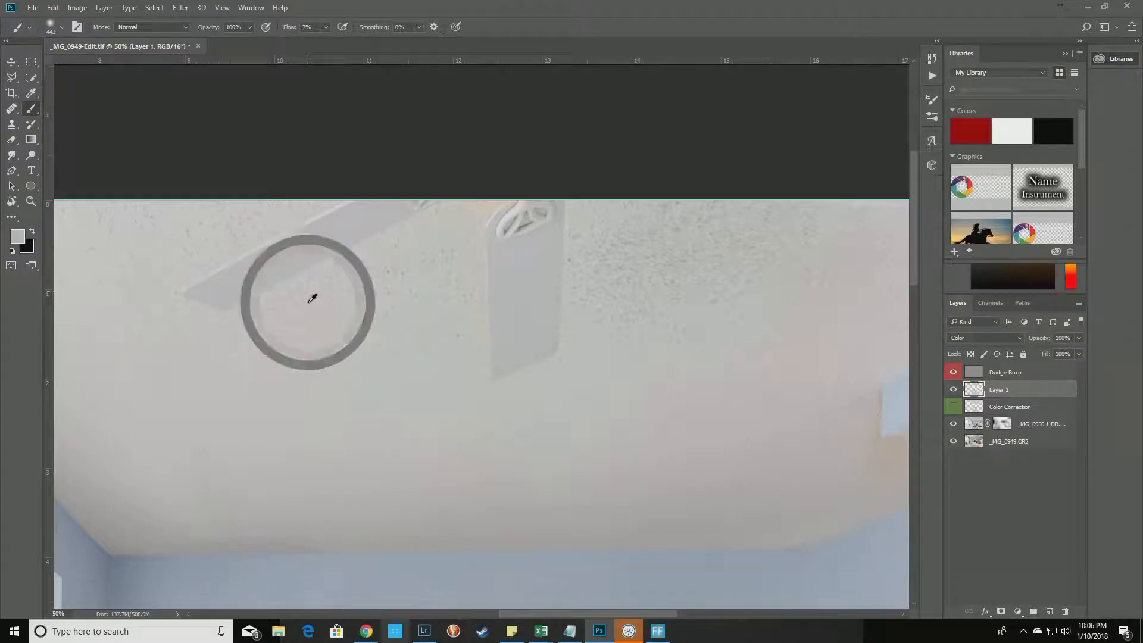
Re-sample the ceiling colour and paint across the ceiling below the fan and beside the beam.
{"action": "left_click", "coordinate": [332, 291], "text": "alt"}
{"action": "left_click", "coordinate": [329, 284], "text": "alt"}
{"action": "left_click", "coordinate": [315, 291], "text": "alt"}
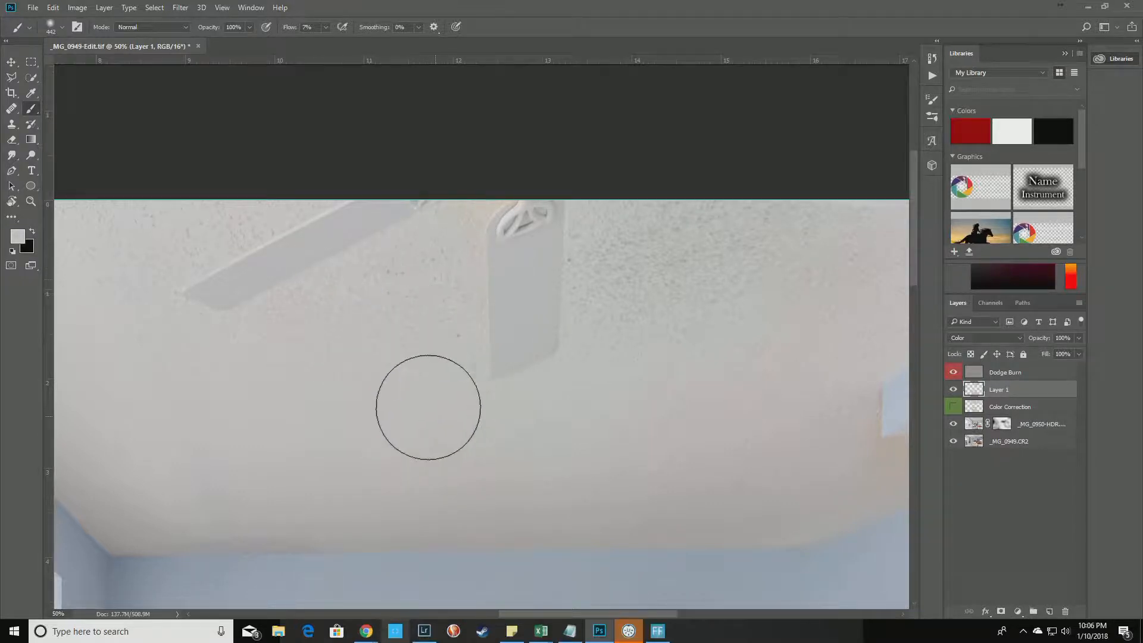
{"action": "mouse_move", "coordinate": [309, 348]}
{"action": "left_mouse_down"}
{"action": "mouse_move", "coordinate": [412, 301]}
{"action": "mouse_move", "coordinate": [449, 240]}
{"action": "mouse_move", "coordinate": [437, 454]}
{"action": "mouse_move", "coordinate": [452, 369]}
{"action": "mouse_move", "coordinate": [515, 408]}
{"action": "mouse_move", "coordinate": [553, 413]}
{"action": "mouse_move", "coordinate": [586, 393]}
{"action": "mouse_move", "coordinate": [621, 192]}
{"action": "left_mouse_up"}
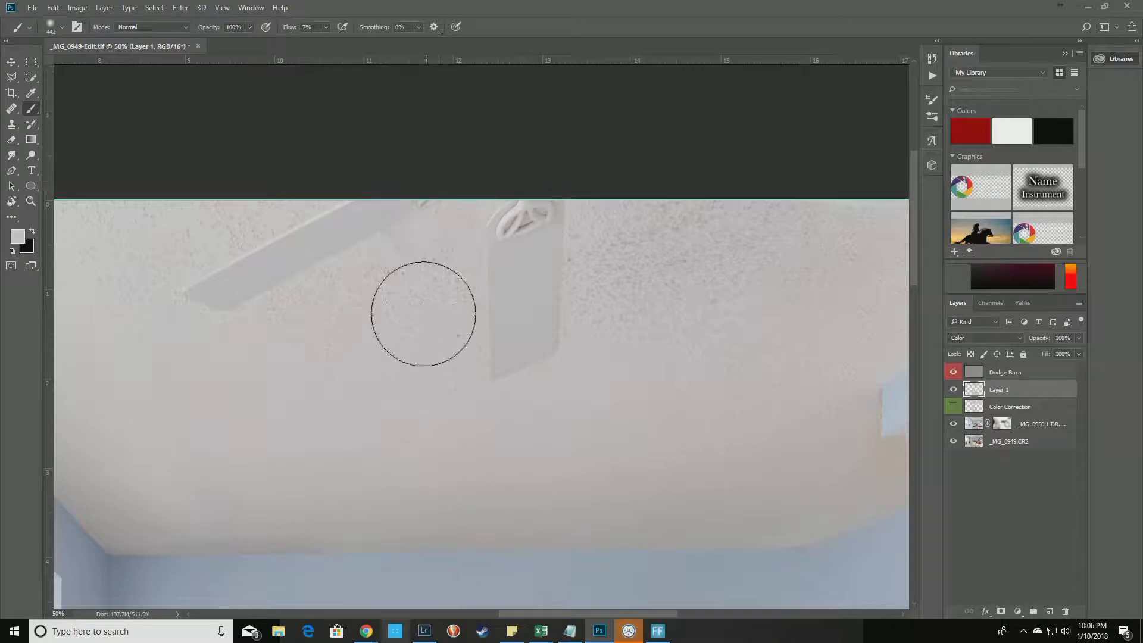
{"action": "left_click_drag", "start_coordinate": [399, 341], "coordinate": [566, 375]}
{"action": "left_click_drag", "start_coordinate": [276, 265], "coordinate": [473, 302]}
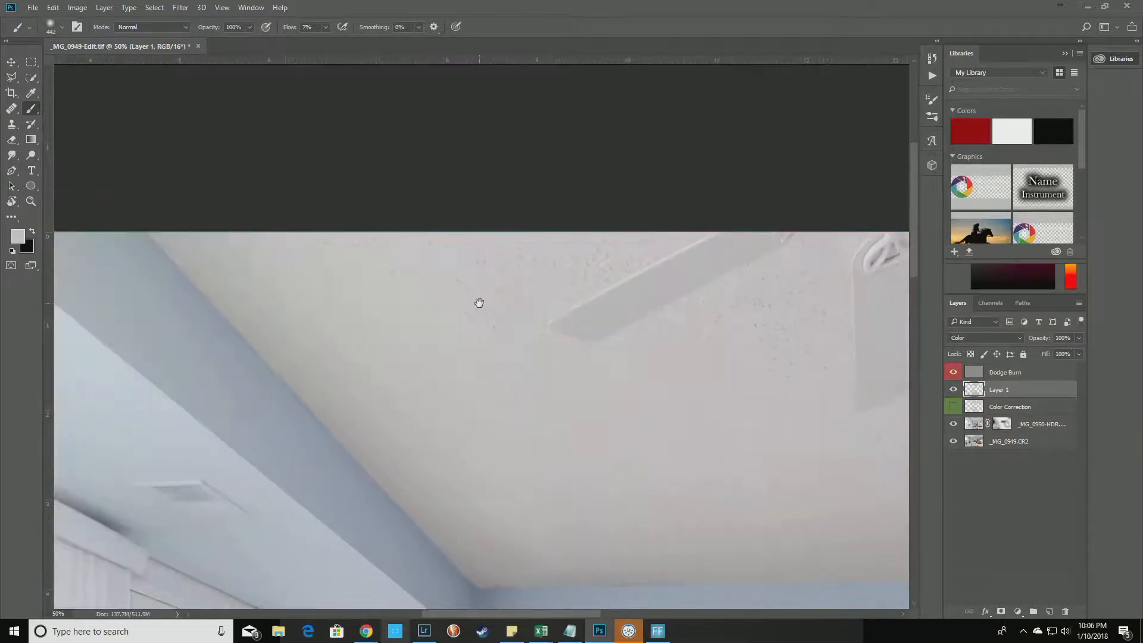
{"action": "left_click_drag", "start_coordinate": [219, 222], "coordinate": [295, 321]}
{"action": "left_click_drag", "start_coordinate": [625, 492], "coordinate": [426, 389]}
{"action": "mouse_move", "coordinate": [329, 440]}
{"action": "left_mouse_down"}
{"action": "mouse_move", "coordinate": [457, 440]}
{"action": "mouse_move", "coordinate": [590, 353]}
{"action": "mouse_move", "coordinate": [291, 319]}
{"action": "left_mouse_up"}
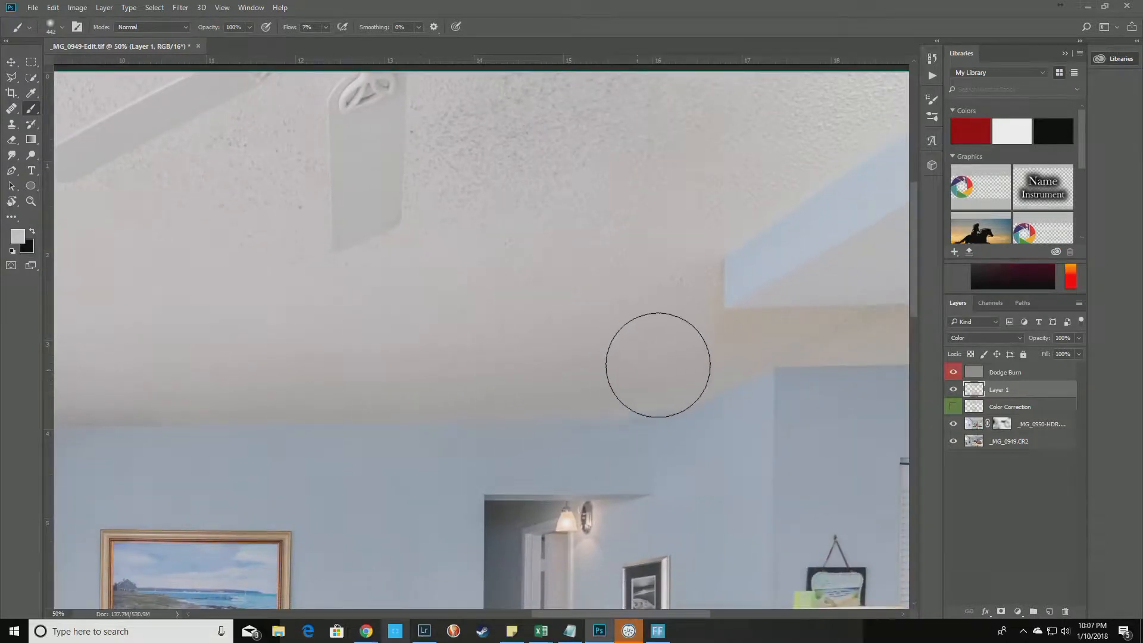
Paint out the beam's tan tint, shrink the brush to 350 px, and fit the room on screen.
{"action": "left_click_drag", "start_coordinate": [666, 177], "coordinate": [424, 292]}
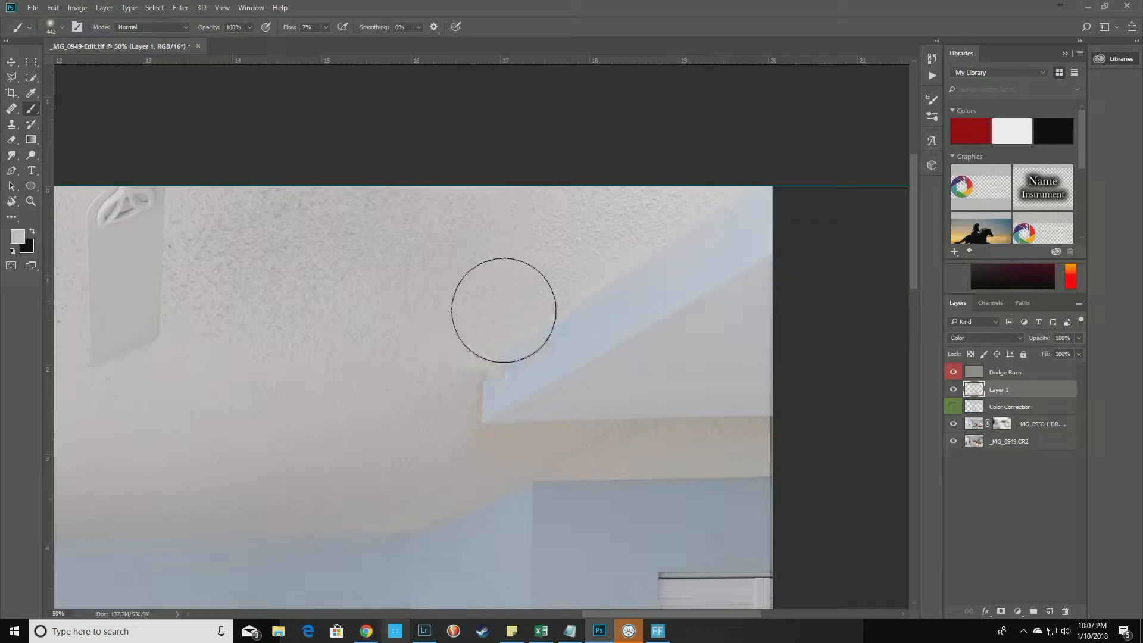
{"action": "mouse_move", "coordinate": [813, 445]}
{"action": "left_mouse_down"}
{"action": "mouse_move", "coordinate": [713, 462]}
{"action": "mouse_move", "coordinate": [527, 453]}
{"action": "left_mouse_up"}
{"action": "left_click_drag", "start_coordinate": [448, 444], "coordinate": [433, 455]}
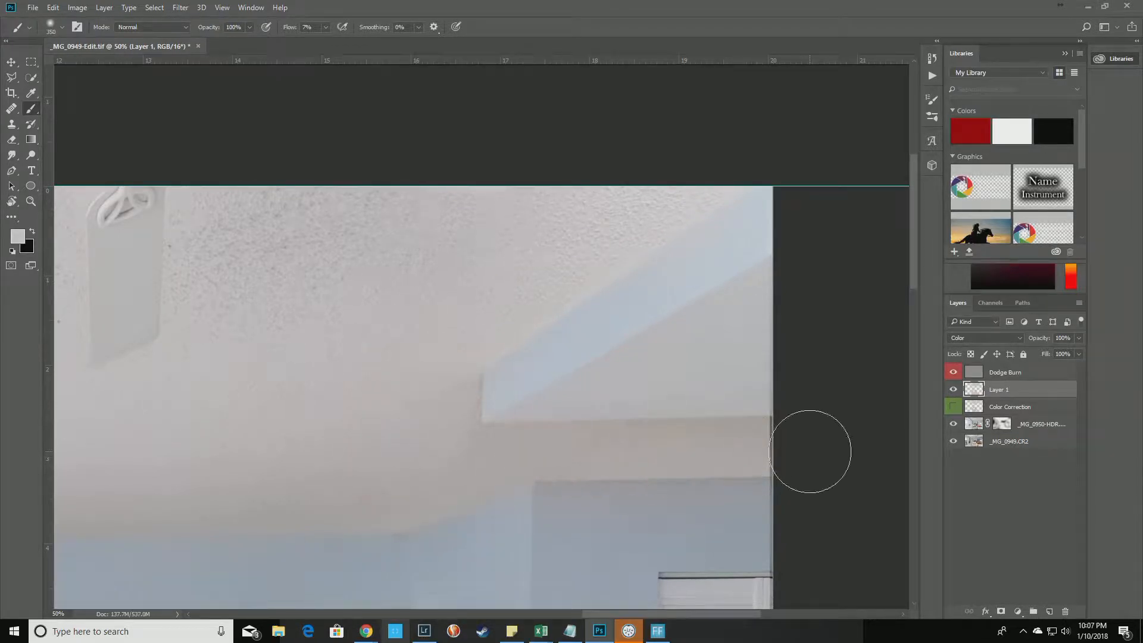
{"action": "key", "text": "ctrl+0"}
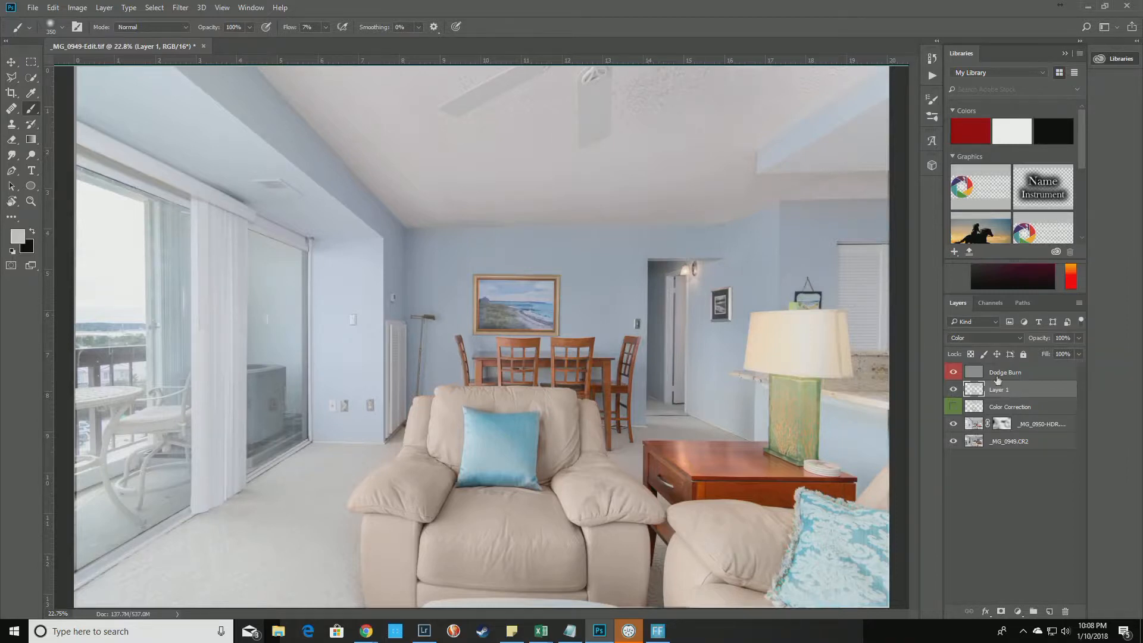
{"action": "left_click", "coordinate": [970, 337]}
{"action": "left_click", "coordinate": [968, 348]}
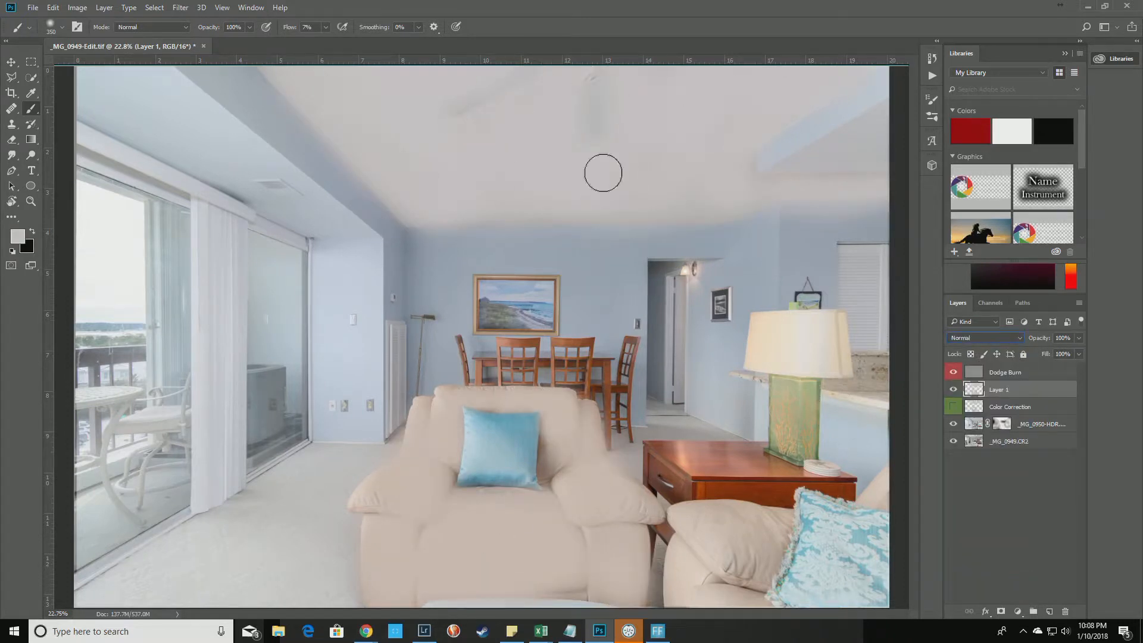
{"action": "left_click", "coordinate": [981, 337]}
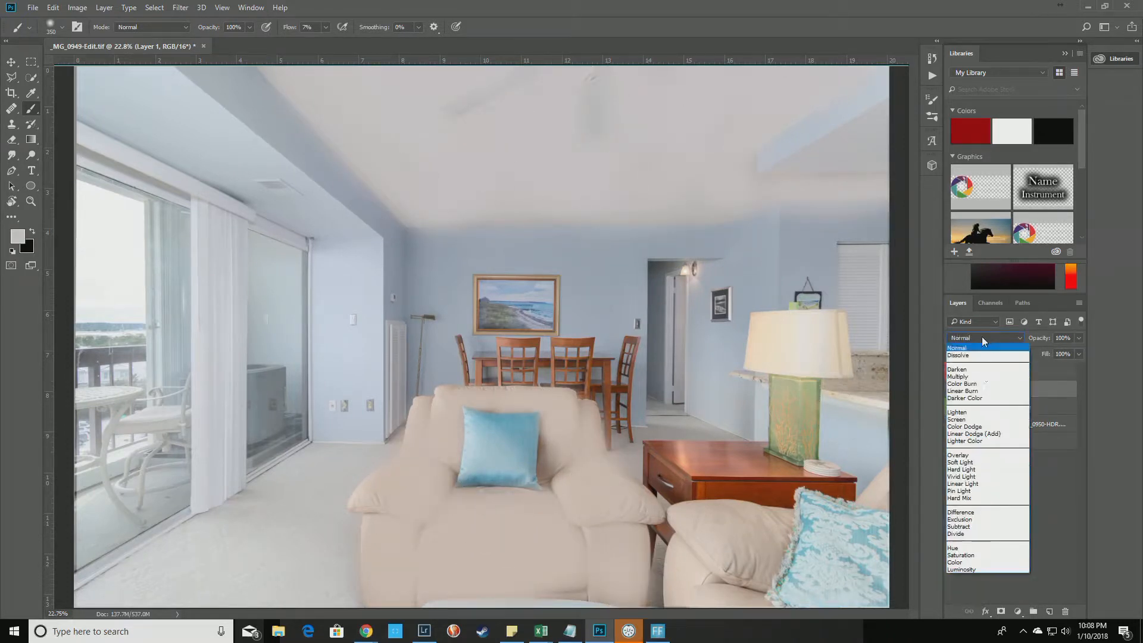
{"action": "left_click", "coordinate": [955, 565]}
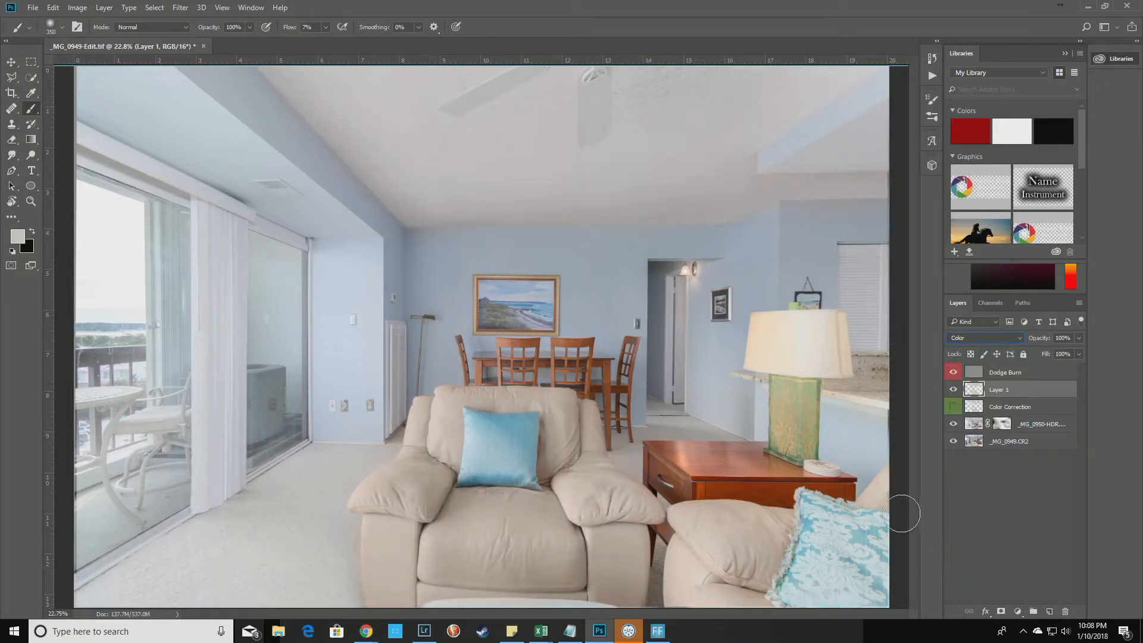